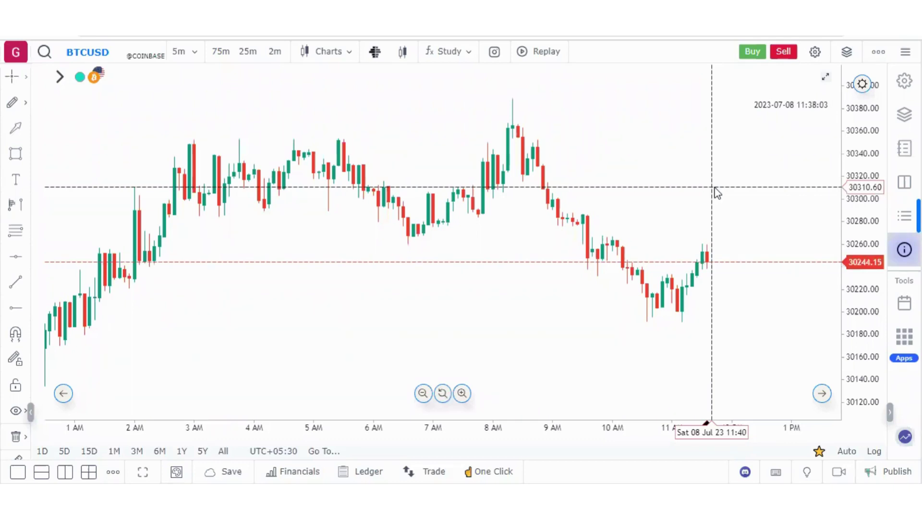
Open the chart settings, set the first background gradient colour to yellow (F8E71C) and lower its opacity
{"action": "left_click", "coordinate": [814, 56]}
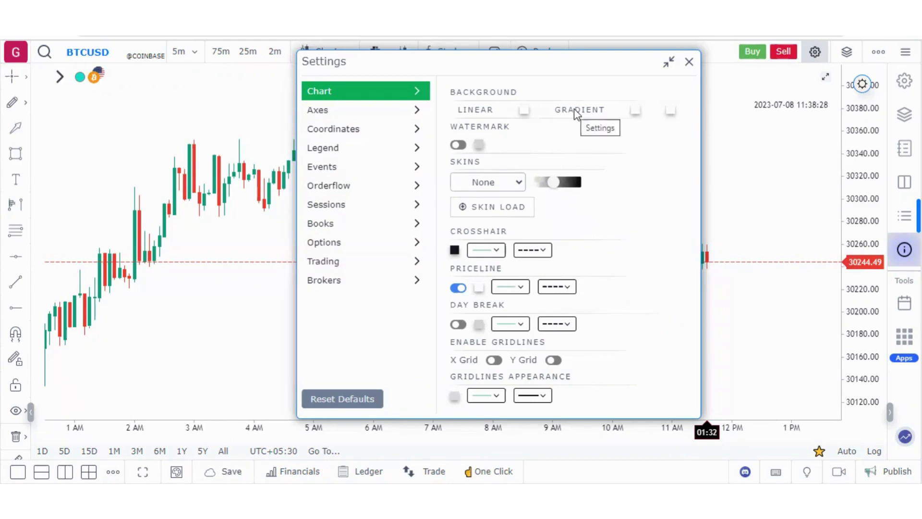
{"action": "left_click", "coordinate": [636, 112]}
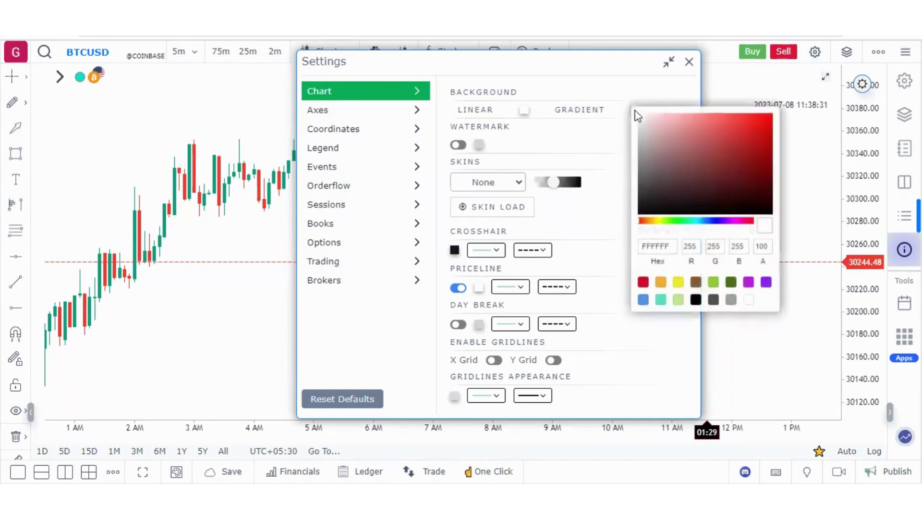
{"action": "left_click", "coordinate": [678, 284]}
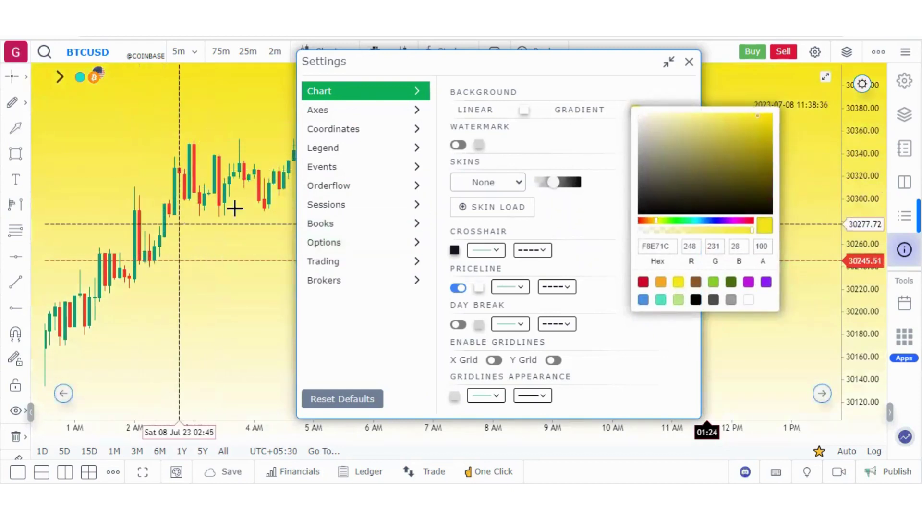
{"action": "left_click", "coordinate": [721, 230]}
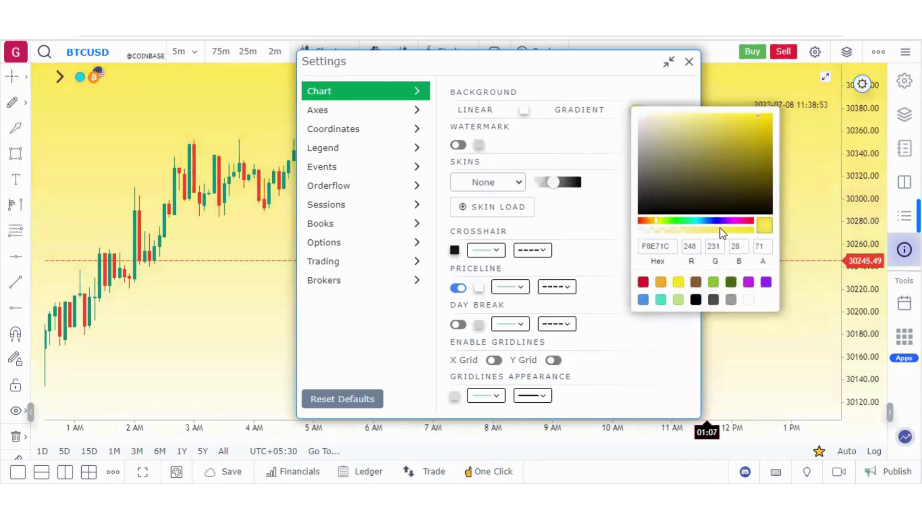
{"action": "left_click", "coordinate": [730, 226]}
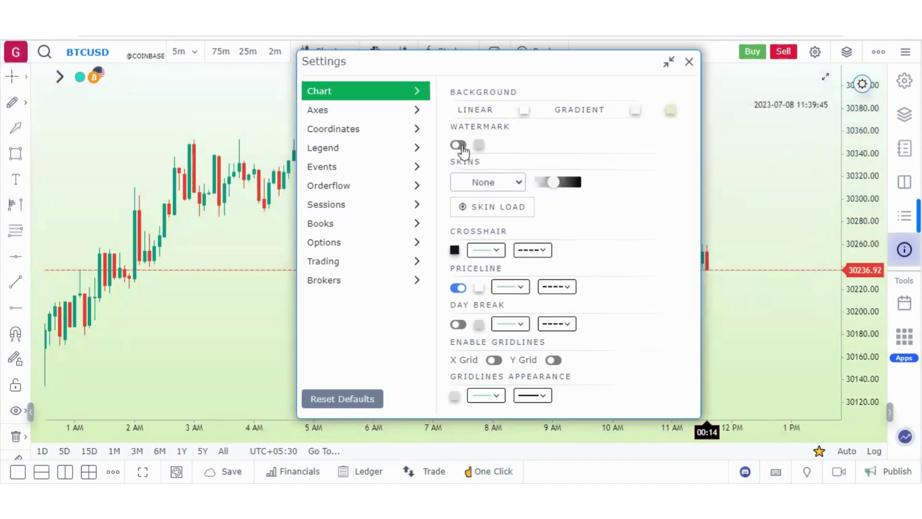
Enable the chart watermark and try the Dragon skin before applying the Nebula skin
{"action": "left_click", "coordinate": [459, 145]}
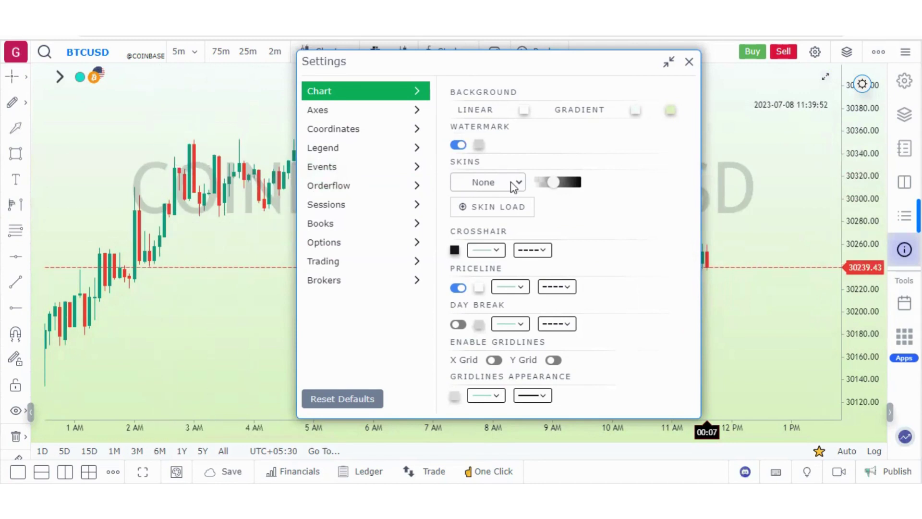
{"action": "left_click", "coordinate": [514, 186]}
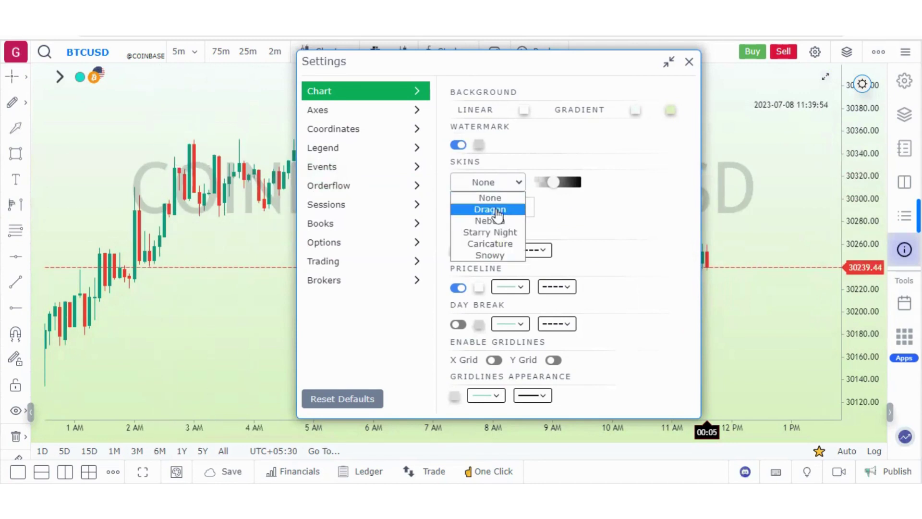
{"action": "left_click", "coordinate": [495, 211]}
{"action": "left_click", "coordinate": [502, 182]}
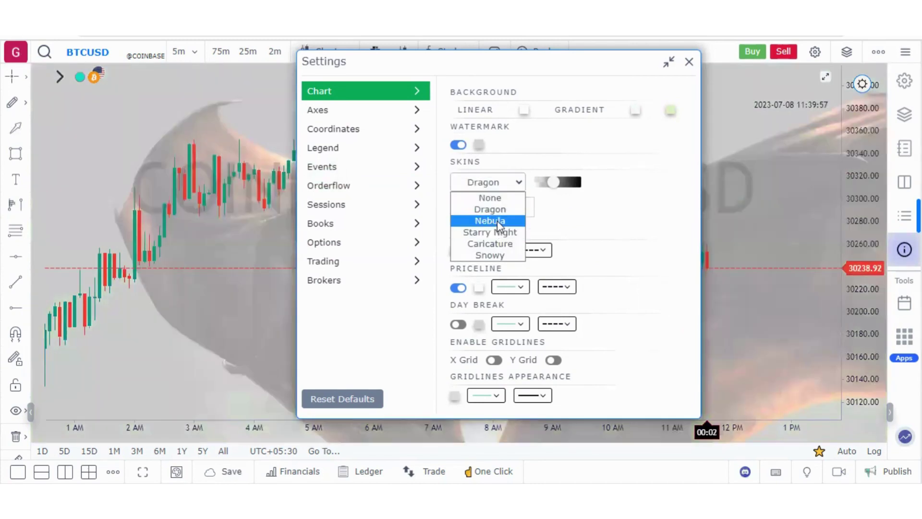
{"action": "left_click", "coordinate": [498, 220]}
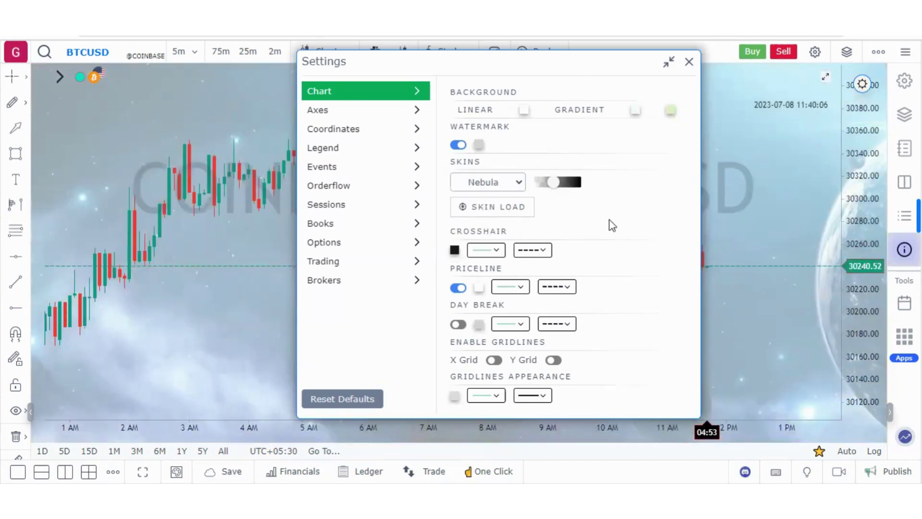
Set the crosshair colour to turquoise (50E3C2) and open the priceline colour selection
{"action": "left_click", "coordinate": [454, 250]}
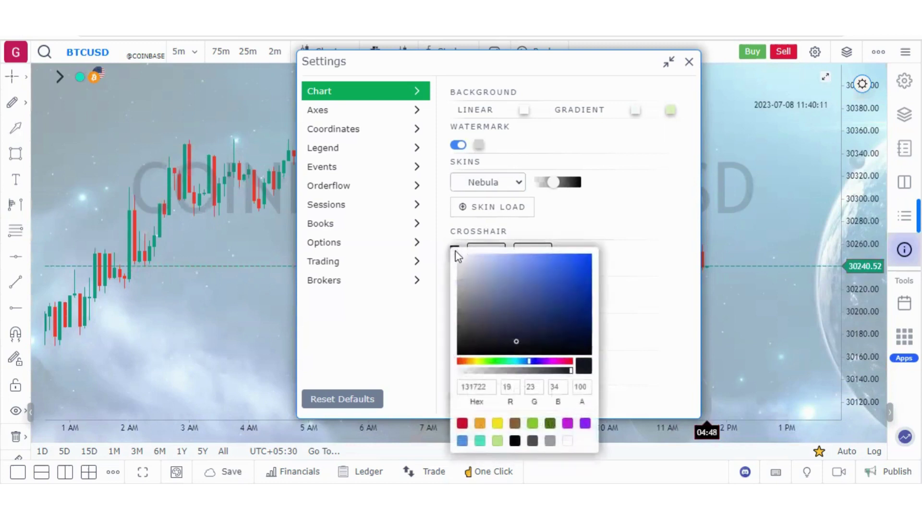
{"action": "left_click", "coordinate": [480, 440]}
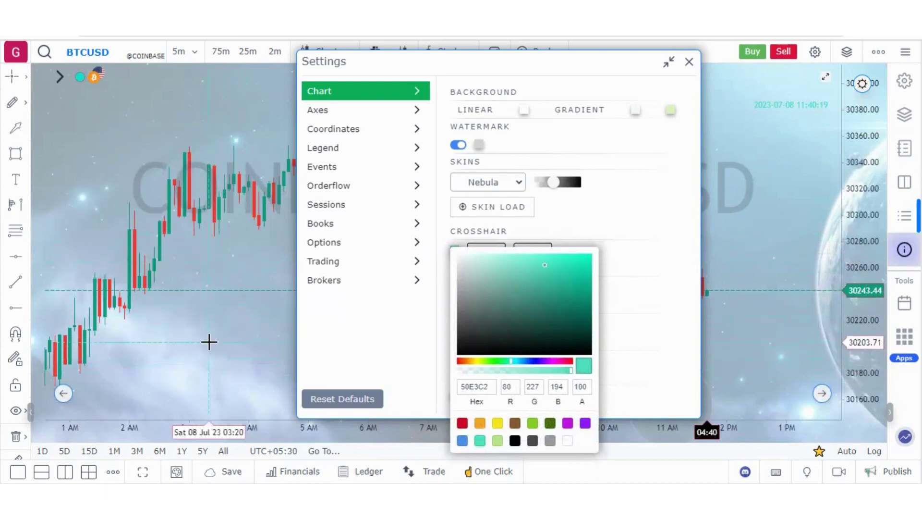
{"action": "left_click", "coordinate": [370, 332]}
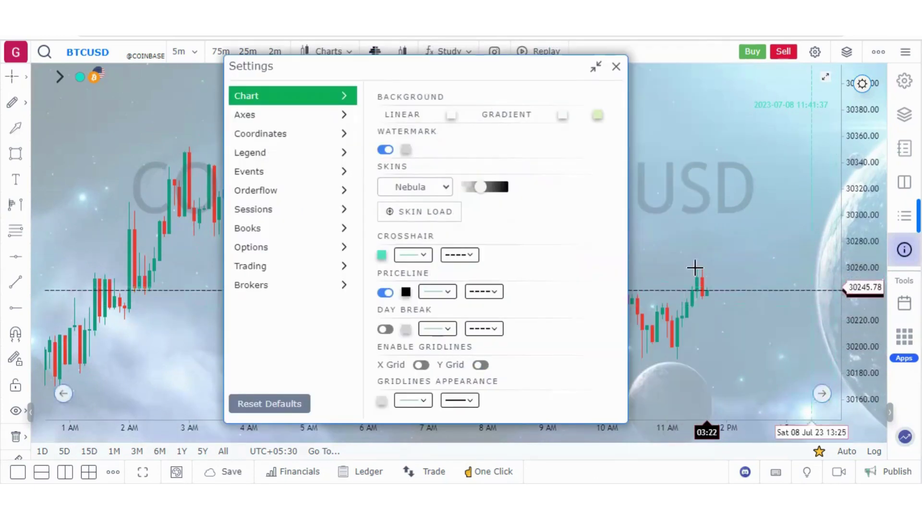
{"action": "left_click", "coordinate": [406, 292]}
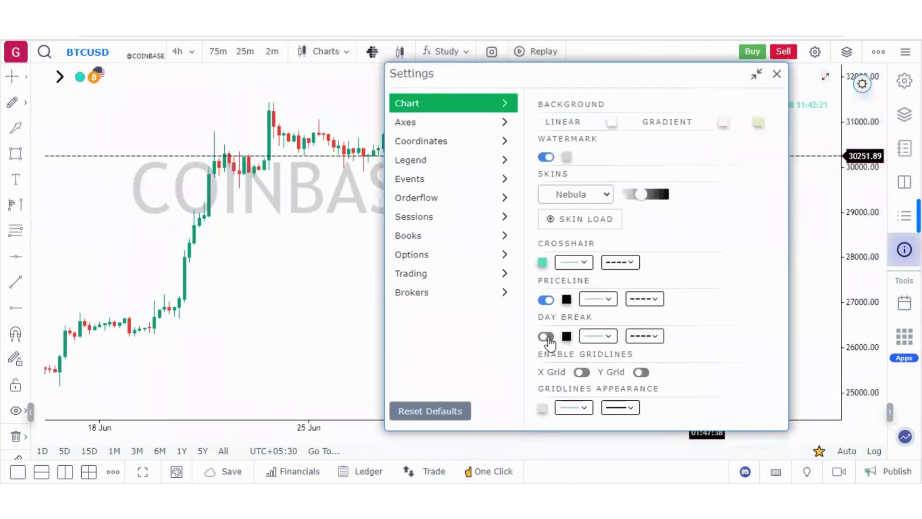
Preview the day break lines and the X and Y gridlines, switching each one on and back off
{"action": "left_click", "coordinate": [547, 337]}
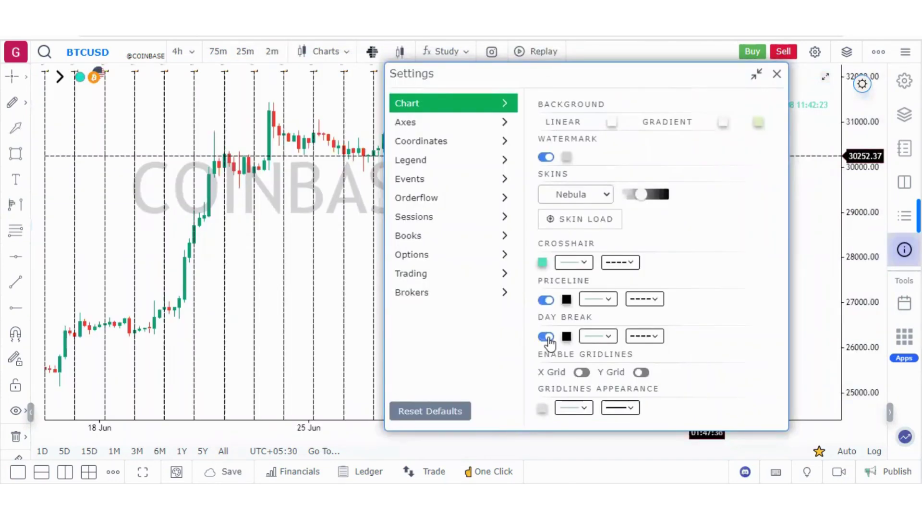
{"action": "left_click", "coordinate": [547, 336]}
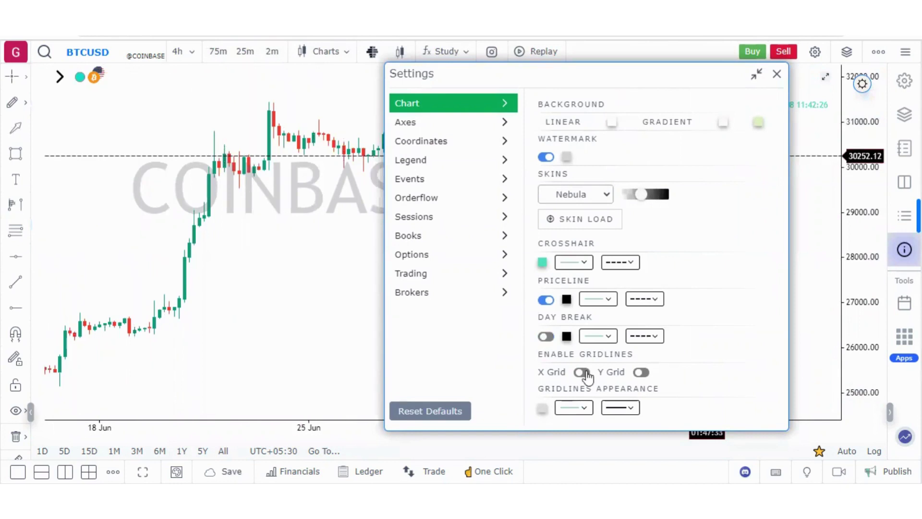
{"action": "left_click", "coordinate": [586, 375]}
{"action": "left_click", "coordinate": [586, 376]}
{"action": "left_click", "coordinate": [646, 375]}
{"action": "left_click", "coordinate": [643, 374]}
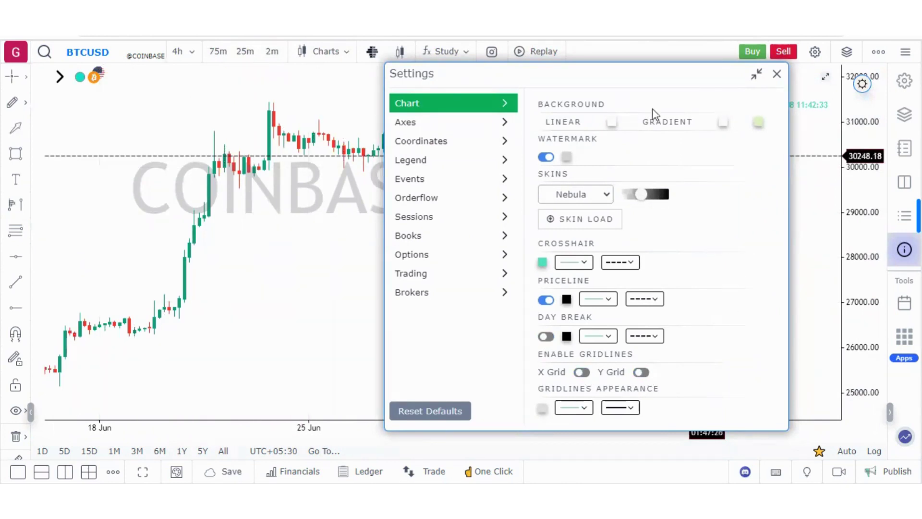
In the Axes settings, review the timezone options and preview the X-axis at the top of the chart, switching it back off
{"action": "left_click", "coordinate": [407, 126]}
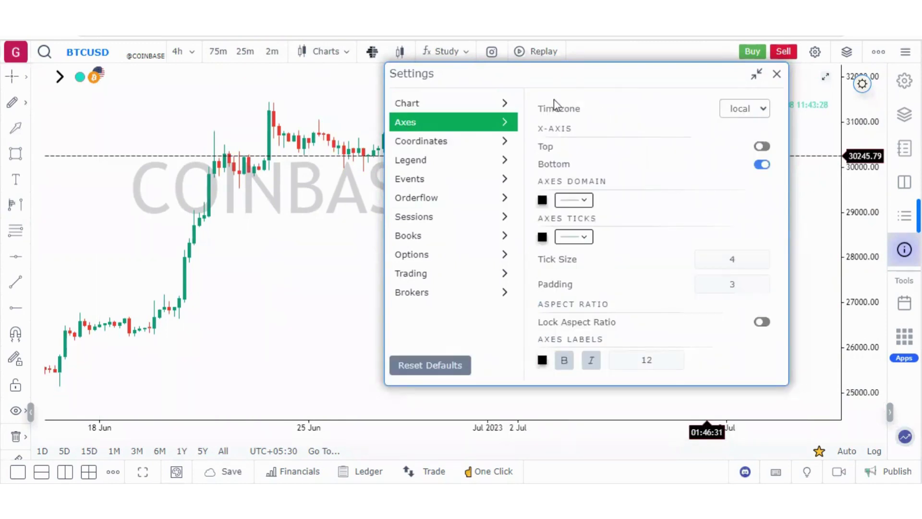
{"action": "left_click", "coordinate": [752, 113]}
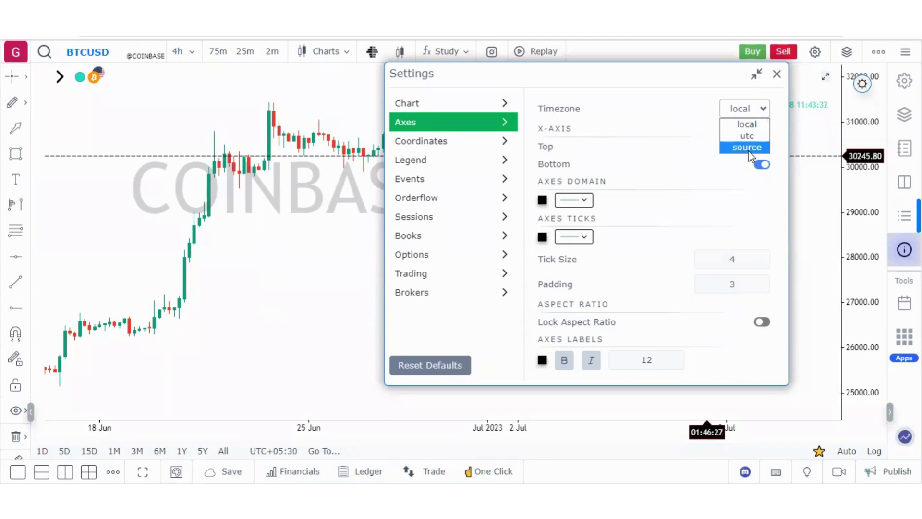
{"action": "left_click", "coordinate": [648, 98]}
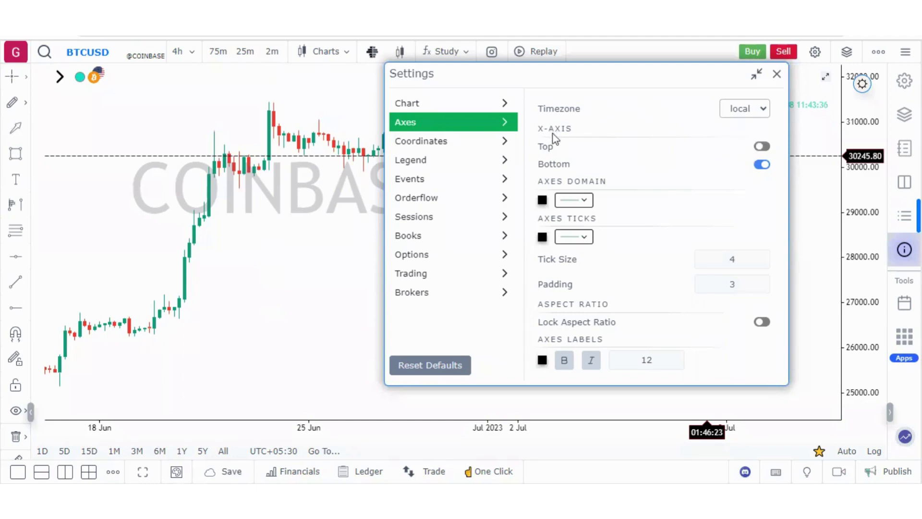
{"action": "left_click", "coordinate": [764, 148]}
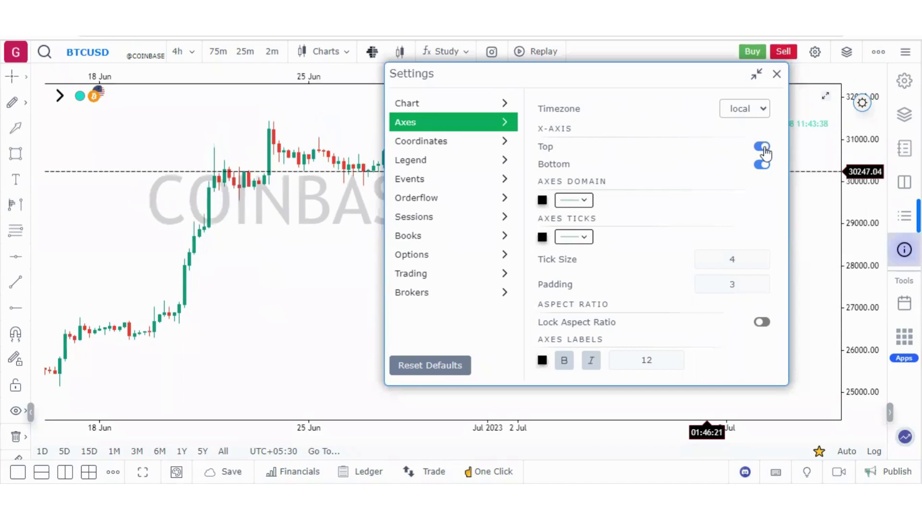
{"action": "left_click", "coordinate": [764, 148]}
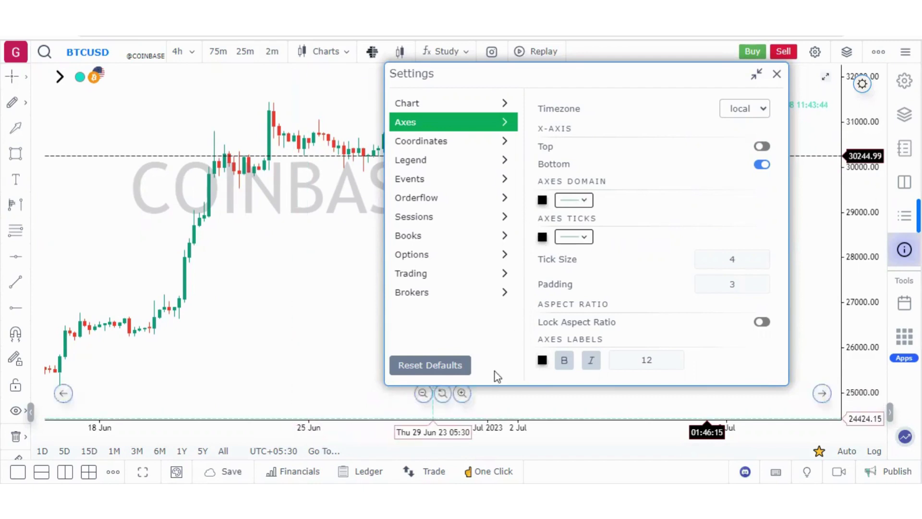
Try turquoise (50E3C2) as the axes domain colour and settle on red
{"action": "left_click", "coordinate": [543, 201]}
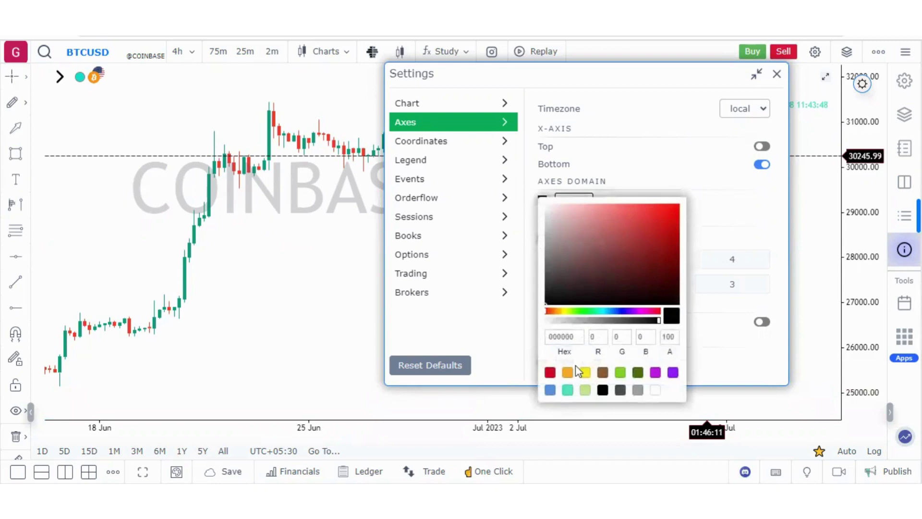
{"action": "left_click", "coordinate": [567, 390]}
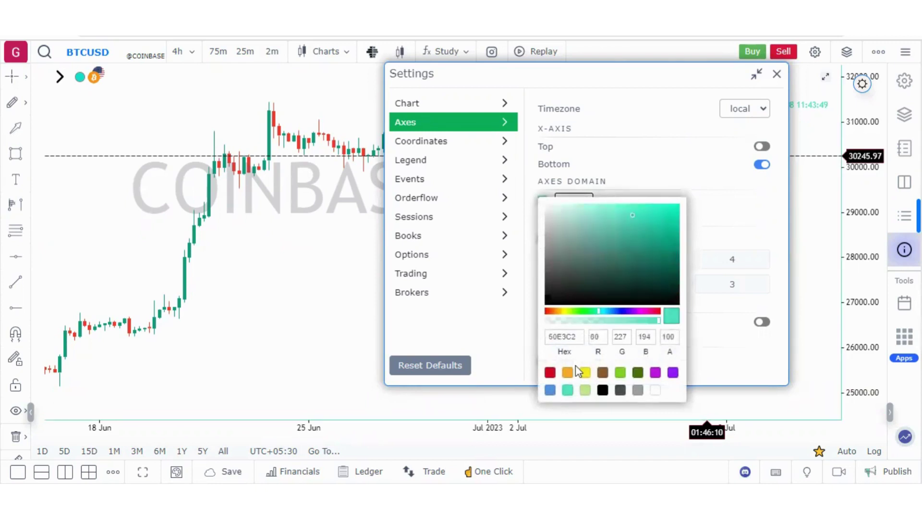
{"action": "left_click", "coordinate": [550, 372]}
{"action": "left_click", "coordinate": [686, 152]}
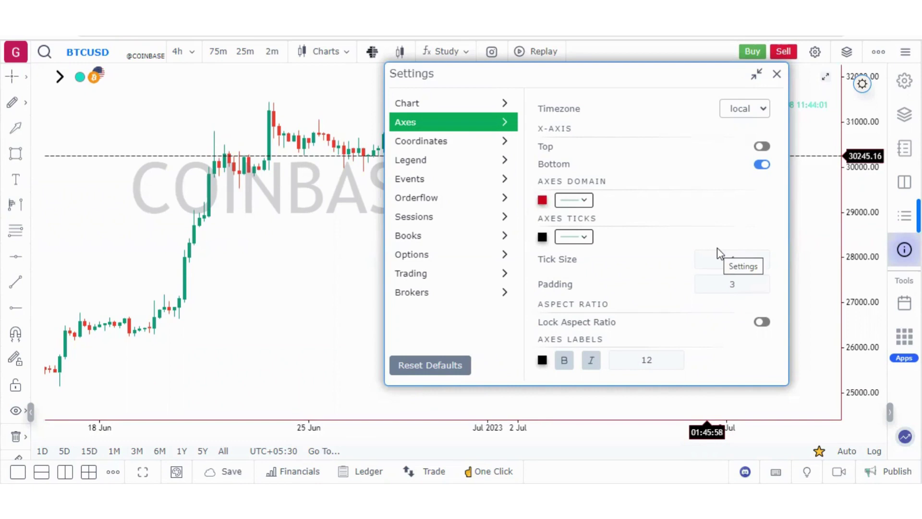
In the Axes settings, try a tick size of 40 and restore it to 4
{"action": "left_click", "coordinate": [444, 199]}
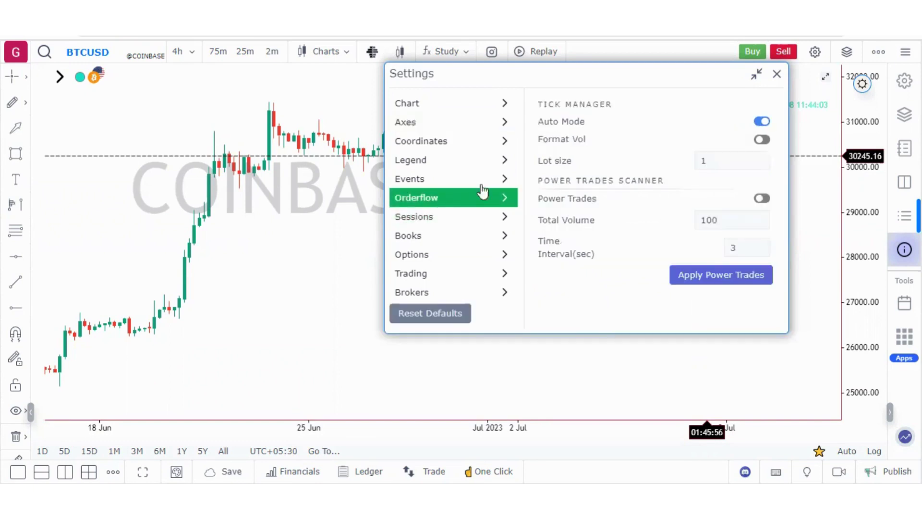
{"action": "left_click", "coordinate": [441, 124]}
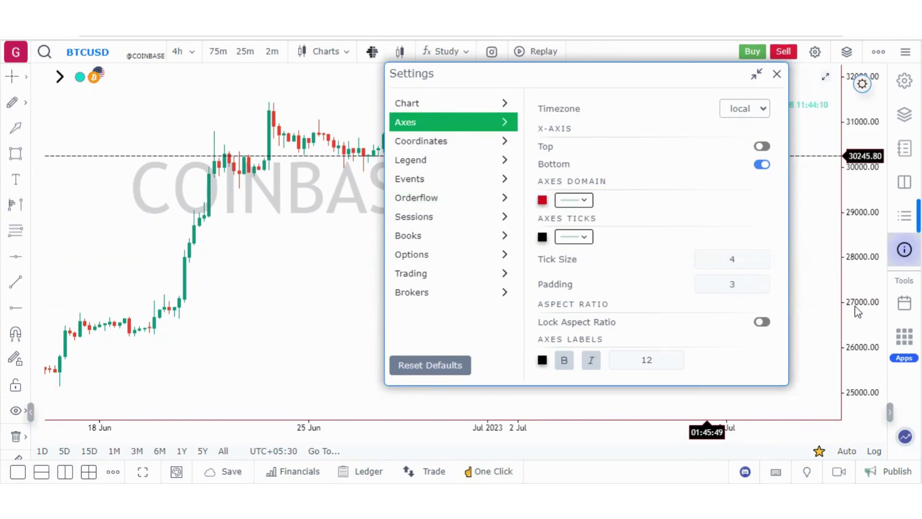
{"action": "left_click", "coordinate": [740, 258]}
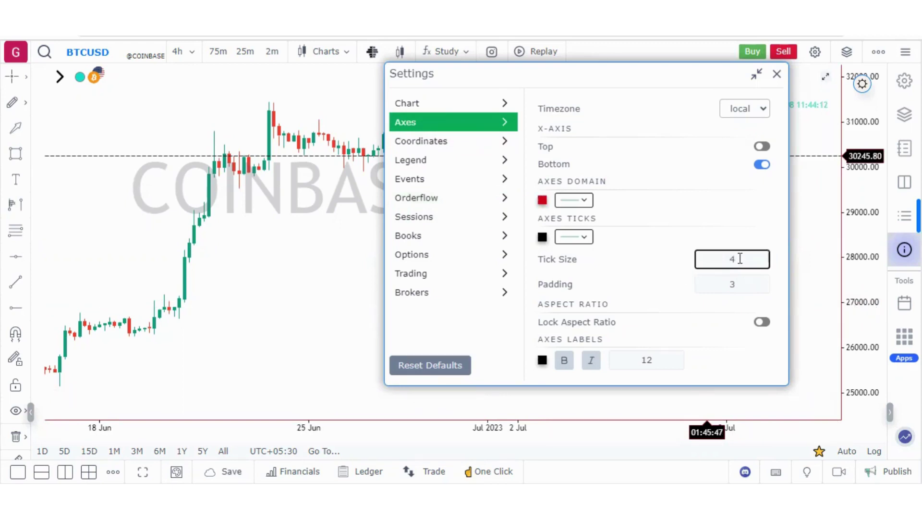
{"action": "type", "text": "0"}
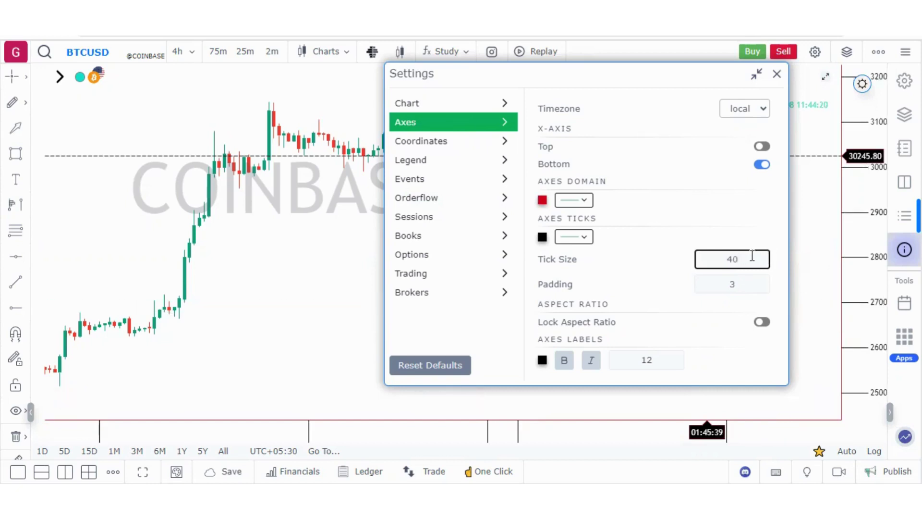
{"action": "key", "text": "BackSpace"}
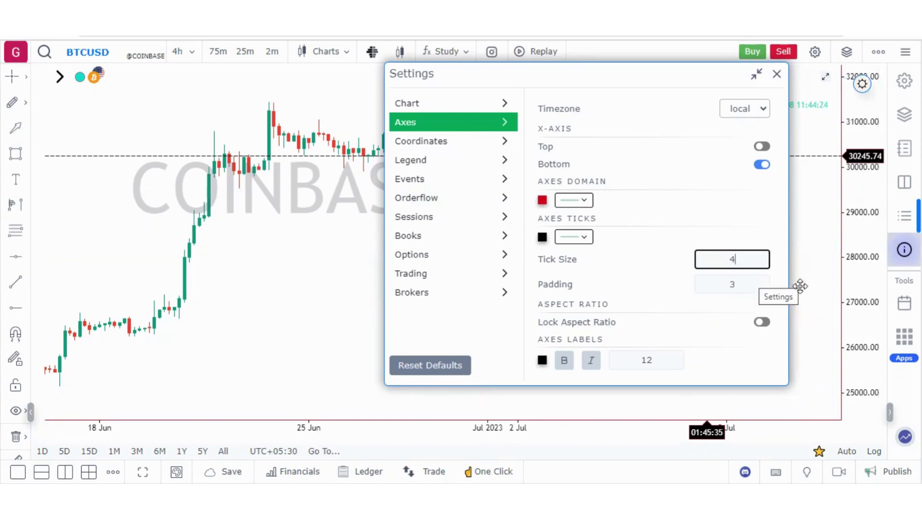
Try an axis padding of 30, restore it to 3, and switch on the aspect ratio lock
{"action": "left_click", "coordinate": [758, 284]}
{"action": "type", "text": "0"}
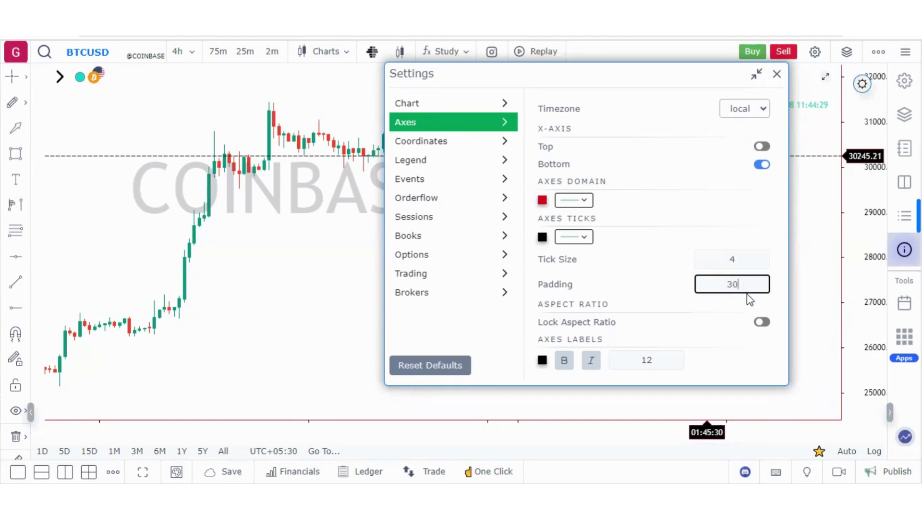
{"action": "key", "text": "BackSpace"}
{"action": "left_click", "coordinate": [763, 325]}
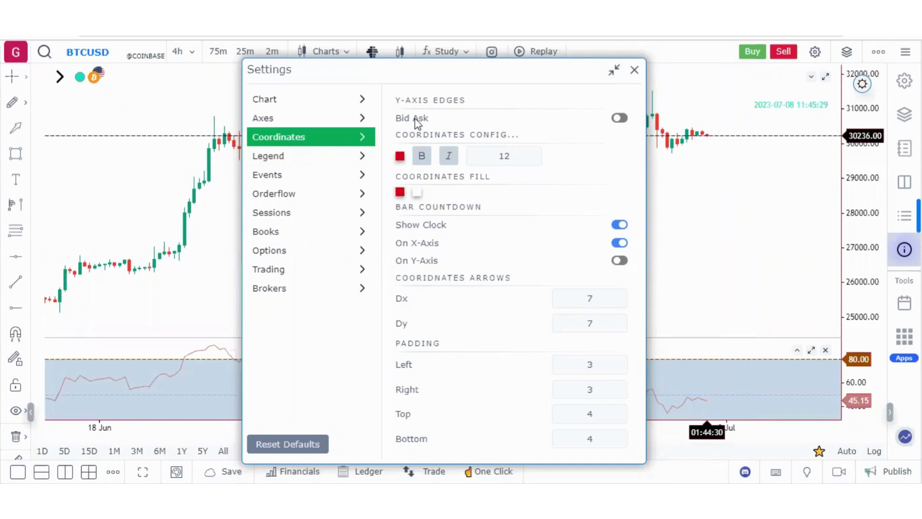
In the Coordinates settings, preview the Bid Ask labels and switch them back off, and hide and restore the bar countdown clock
{"action": "left_click", "coordinate": [622, 120]}
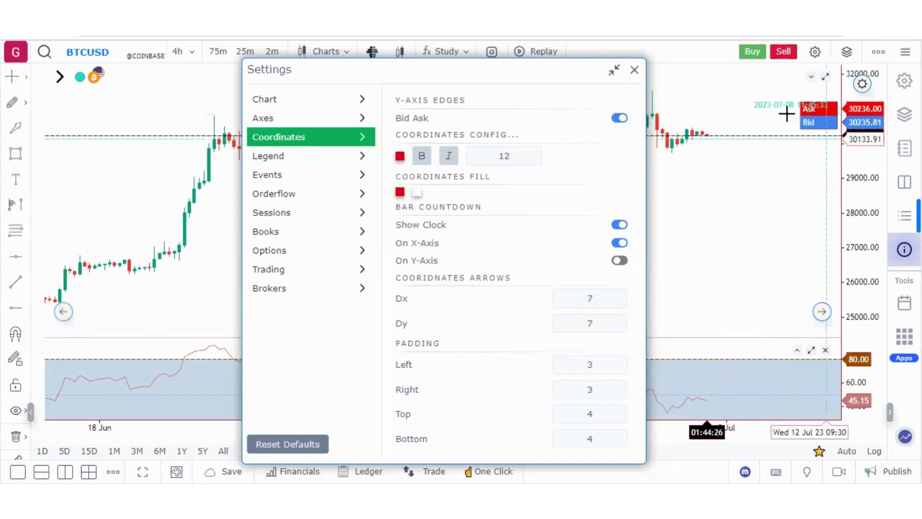
{"action": "left_click", "coordinate": [620, 118]}
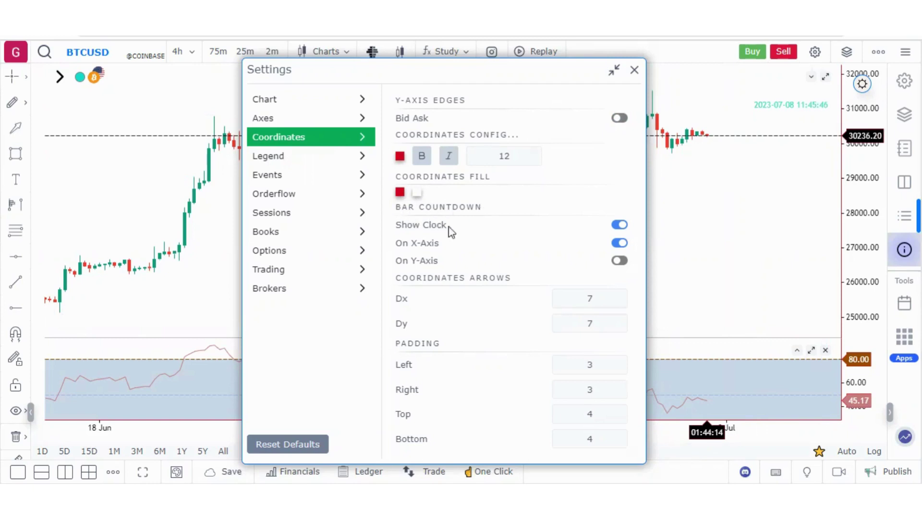
{"action": "left_click", "coordinate": [621, 225]}
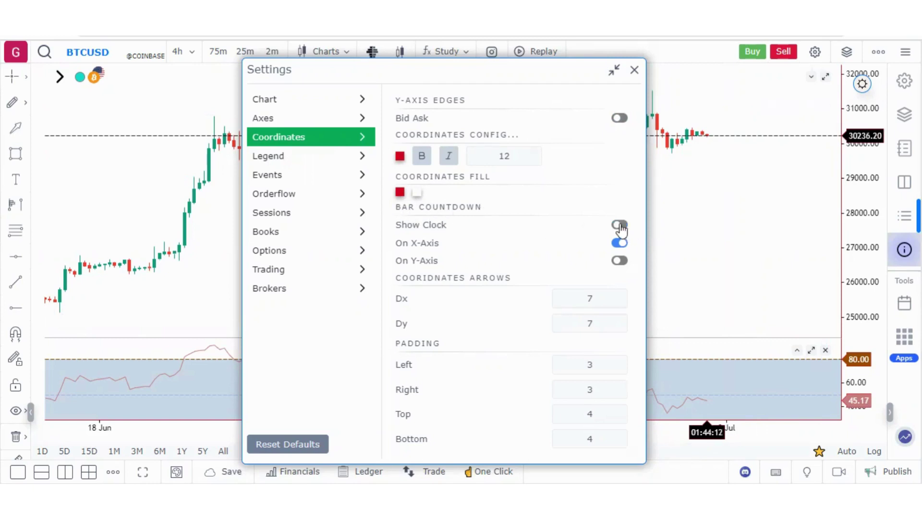
{"action": "left_click", "coordinate": [621, 225]}
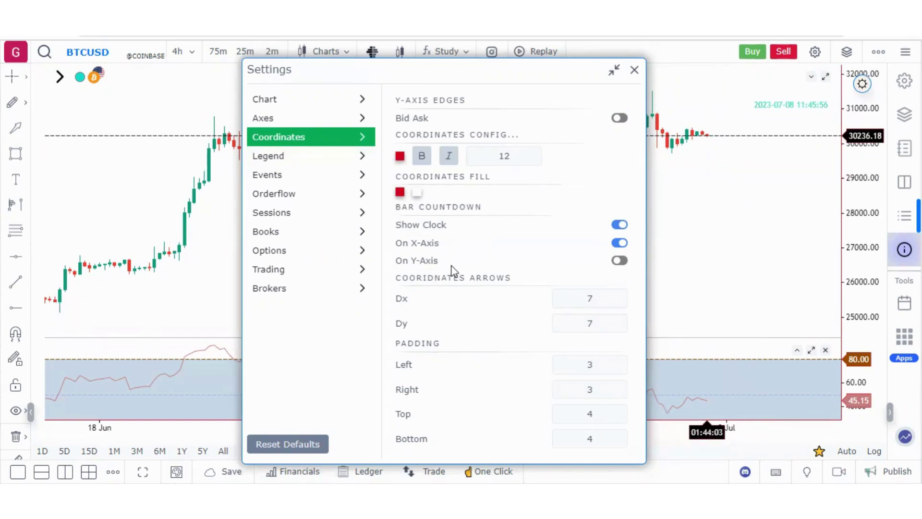
Examine the bar countdown and clock options in the X-axis and Y-axis context menus
{"action": "right_click", "coordinate": [798, 438]}
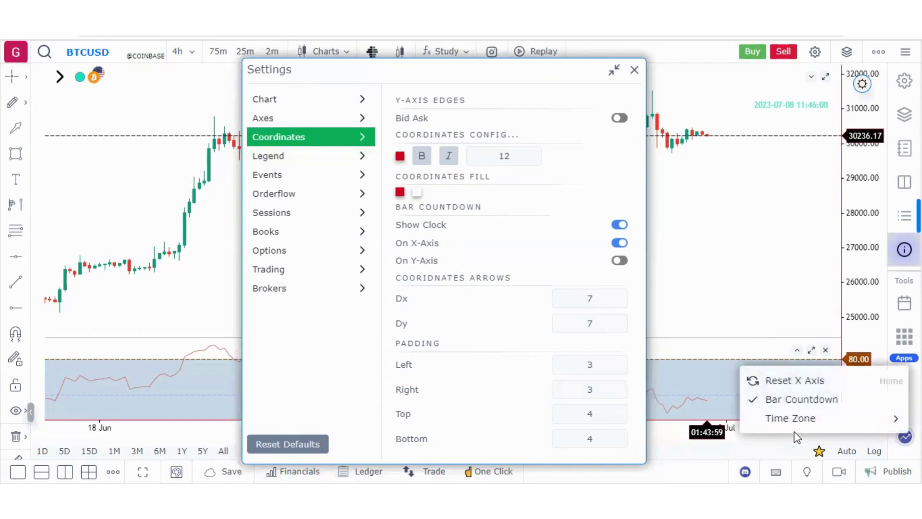
{"action": "right_click", "coordinate": [853, 234]}
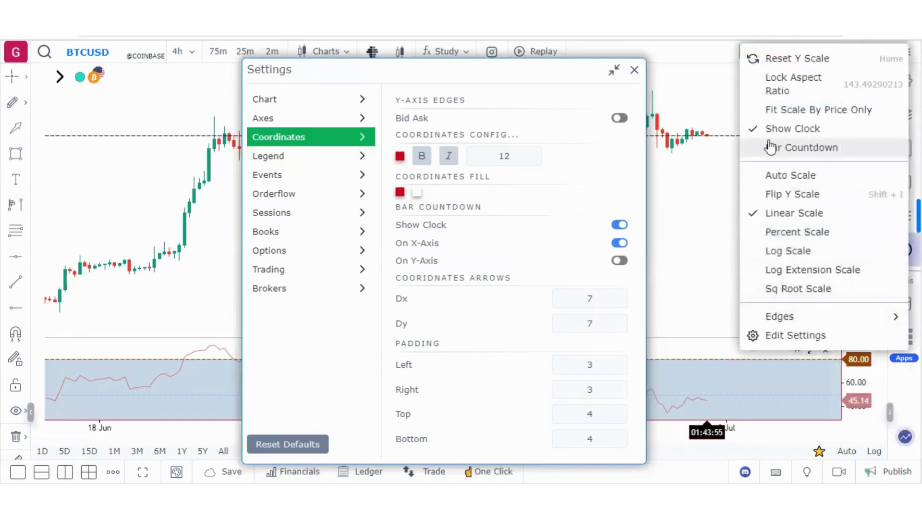
{"action": "left_click", "coordinate": [681, 221]}
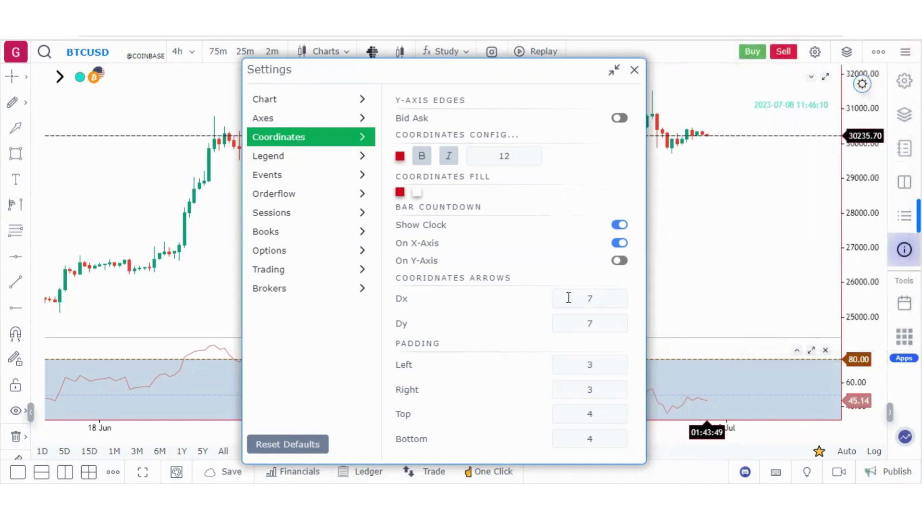
Set the coordinates arrows' Dx to 10 and open the Dy value for editing
{"action": "double_click", "coordinate": [596, 299]}
{"action": "type", "text": "0"}
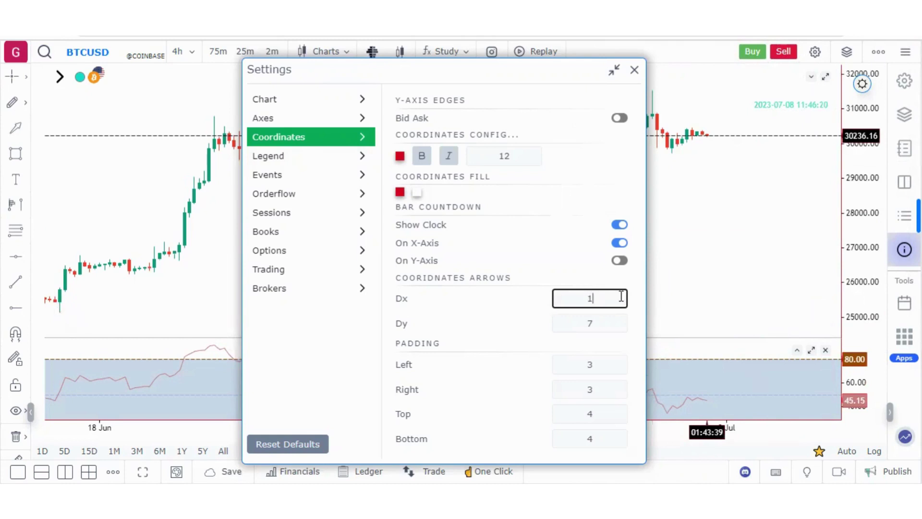
{"action": "type", "text": "10"}
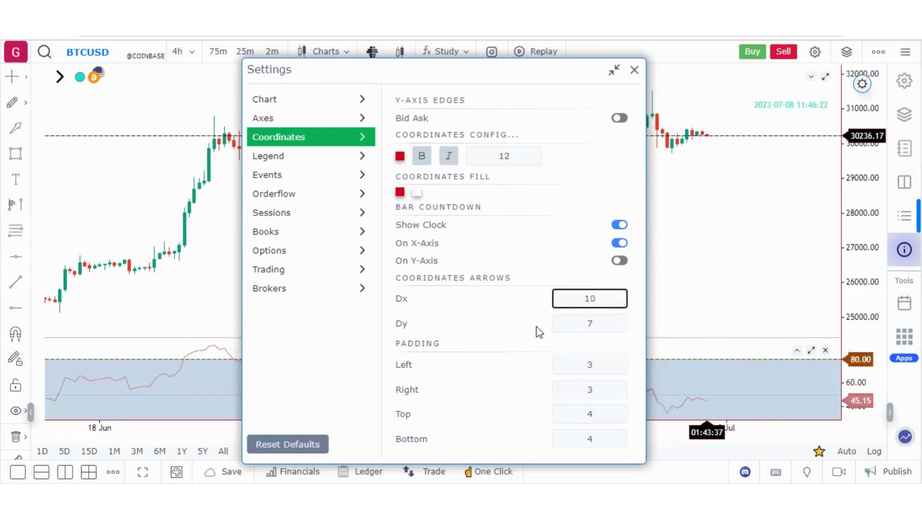
{"action": "left_click", "coordinate": [602, 324]}
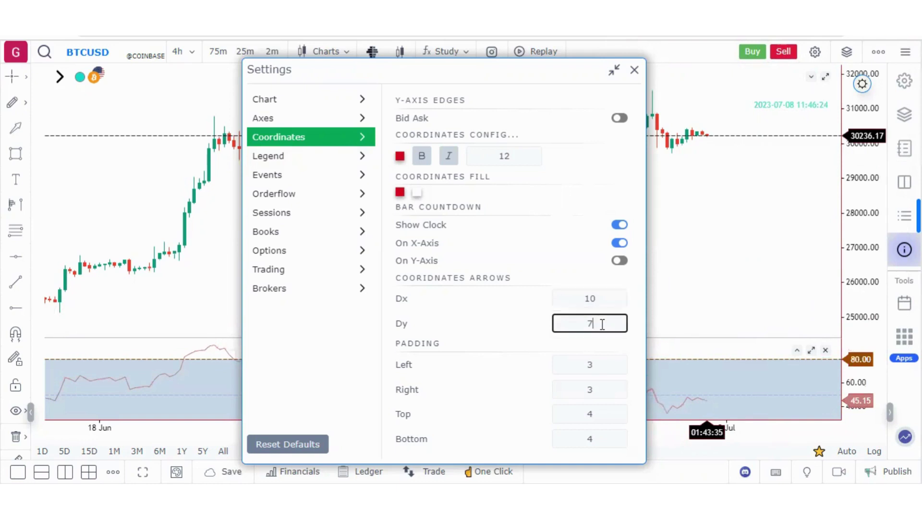
Move the Settings dialog off the recent candles and set the coordinates' left padding to 20
{"action": "left_click_drag", "start_coordinate": [535, 76], "coordinate": [350, 20]}
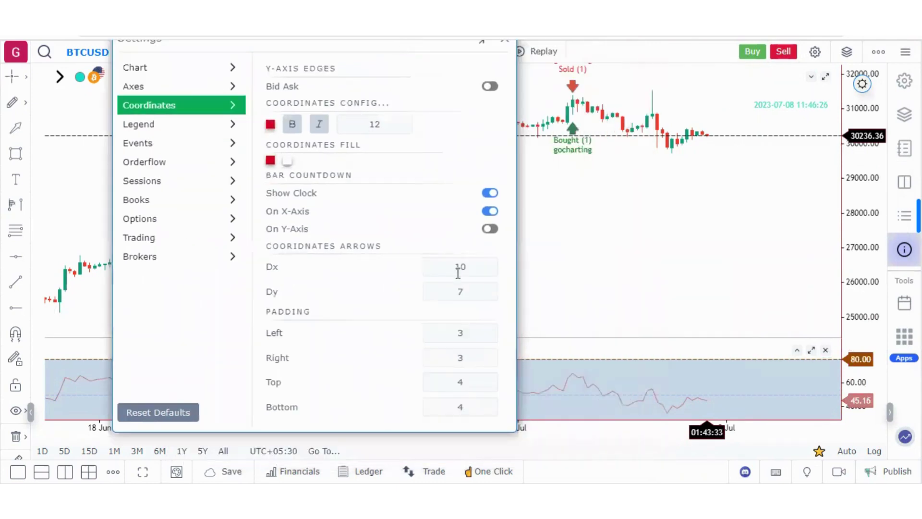
{"action": "left_click", "coordinate": [469, 330]}
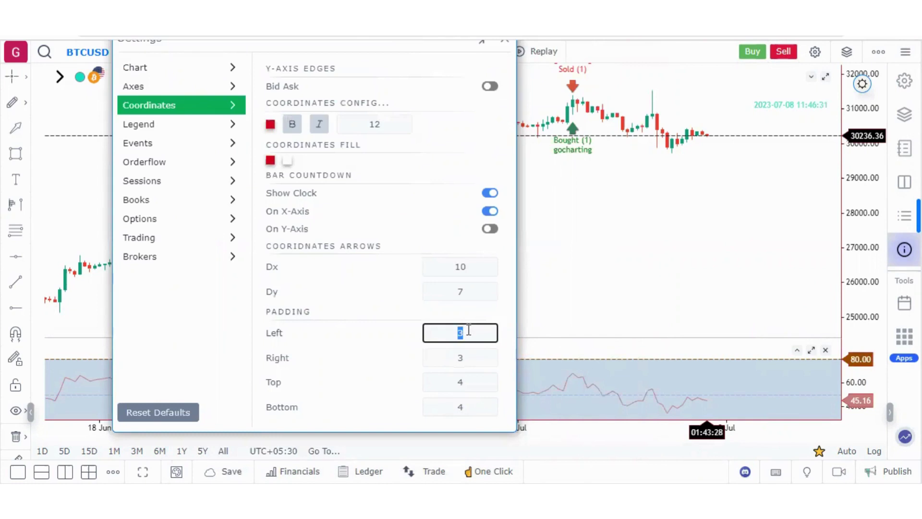
{"action": "type", "text": "20"}
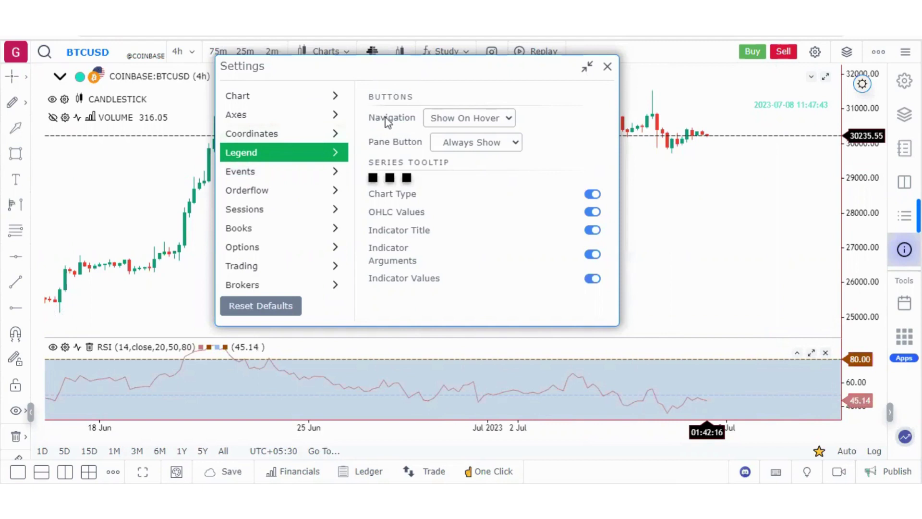
In the Legend settings, try Always Show for the Navigation buttons and restore Show On Hover
{"action": "left_click", "coordinate": [479, 121]}
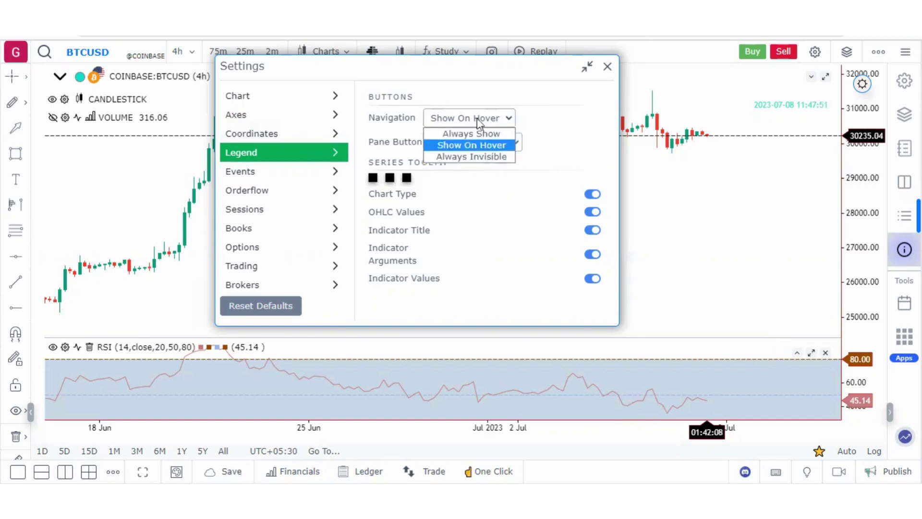
{"action": "left_click_drag", "start_coordinate": [450, 66], "coordinate": [222, 91]}
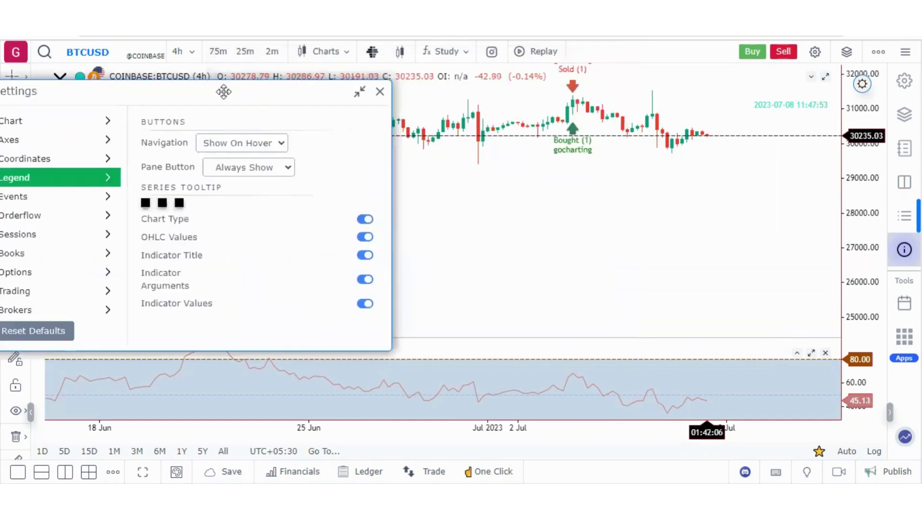
{"action": "left_click", "coordinate": [257, 147]}
{"action": "left_click", "coordinate": [258, 159]}
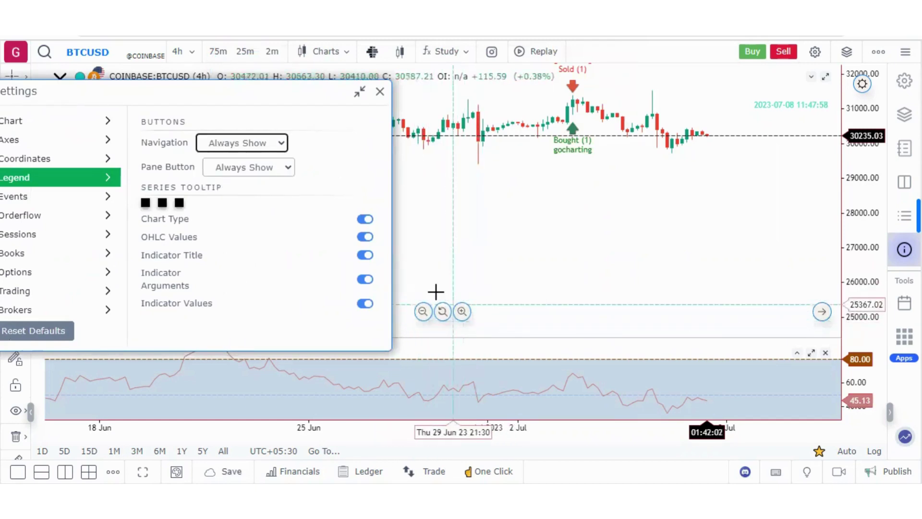
{"action": "left_click", "coordinate": [245, 144]}
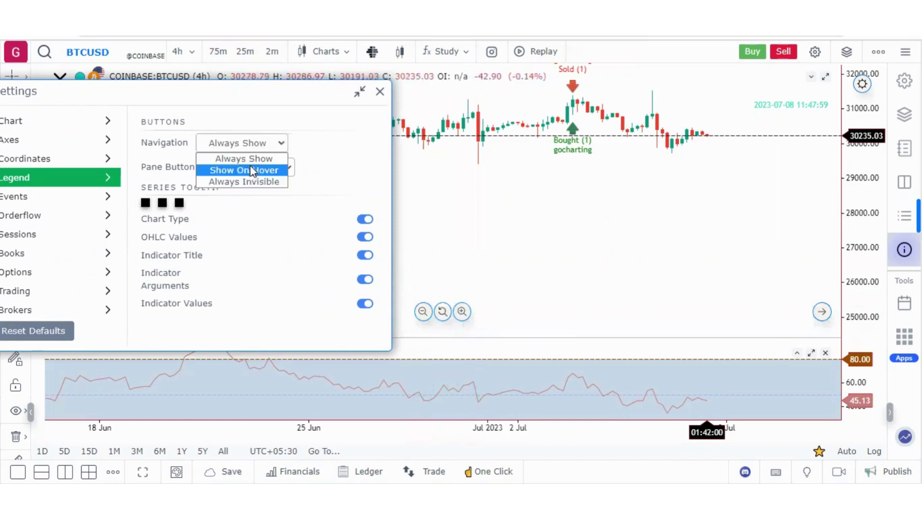
{"action": "left_click", "coordinate": [252, 171]}
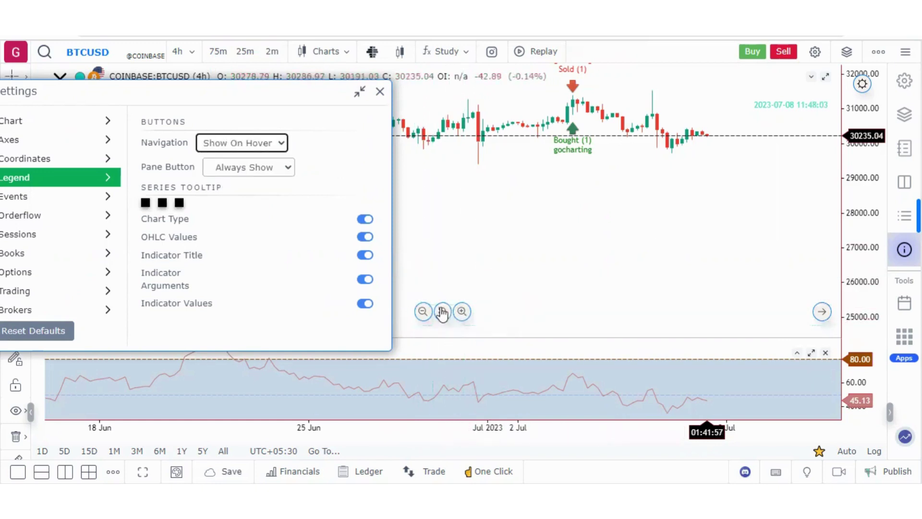
Try Always Invisible for the Navigation buttons and return them to Show On Hover
{"action": "left_click", "coordinate": [269, 144]}
{"action": "left_click", "coordinate": [267, 183]}
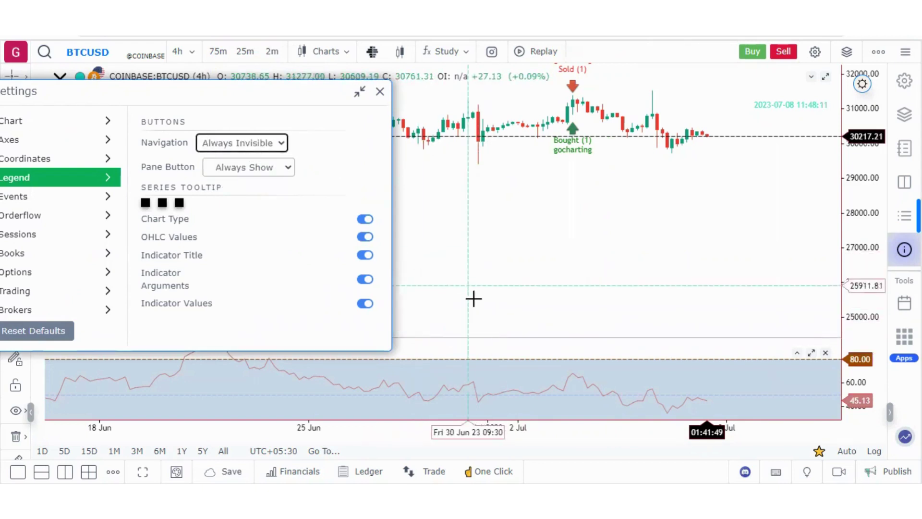
{"action": "left_click", "coordinate": [242, 145]}
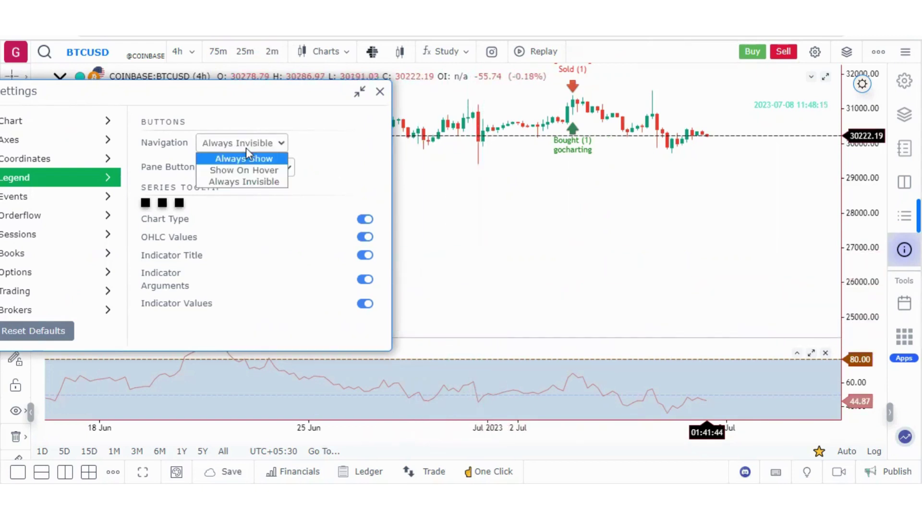
{"action": "left_click", "coordinate": [258, 178]}
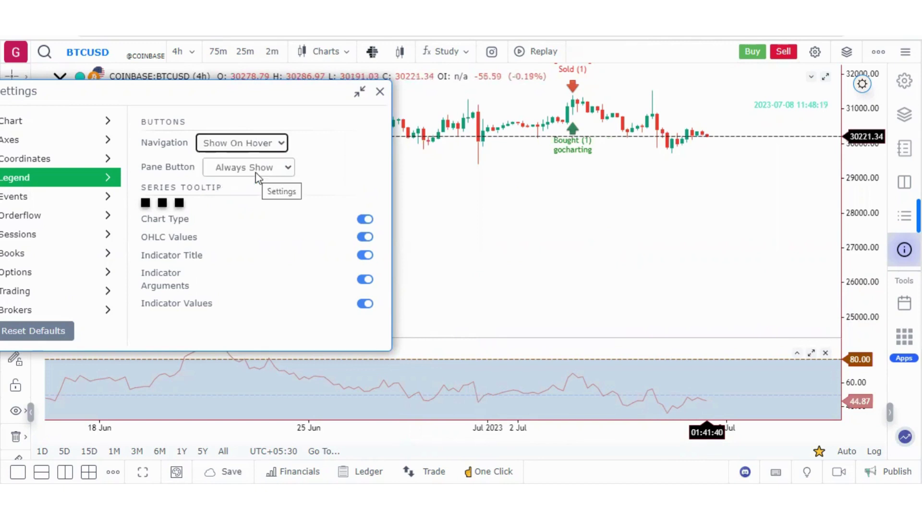
Try the pane buttons by moving the price pane below the RSI pane and back, and maximising and restoring the RSI pane
{"action": "left_click", "coordinate": [256, 172]}
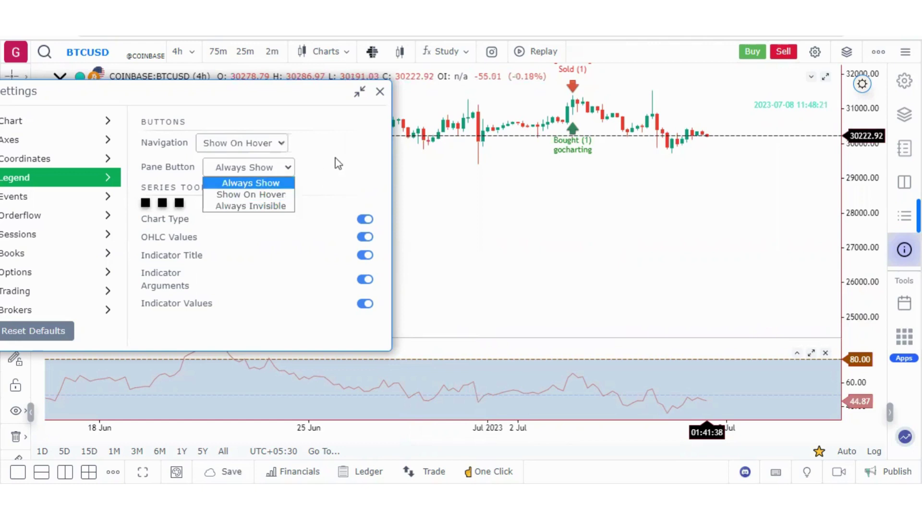
{"action": "left_click", "coordinate": [691, 123]}
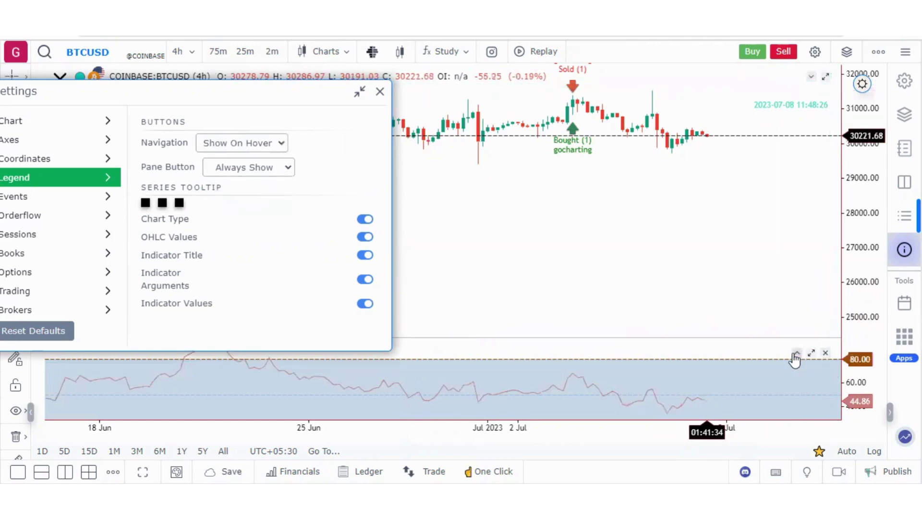
{"action": "left_click", "coordinate": [812, 77]}
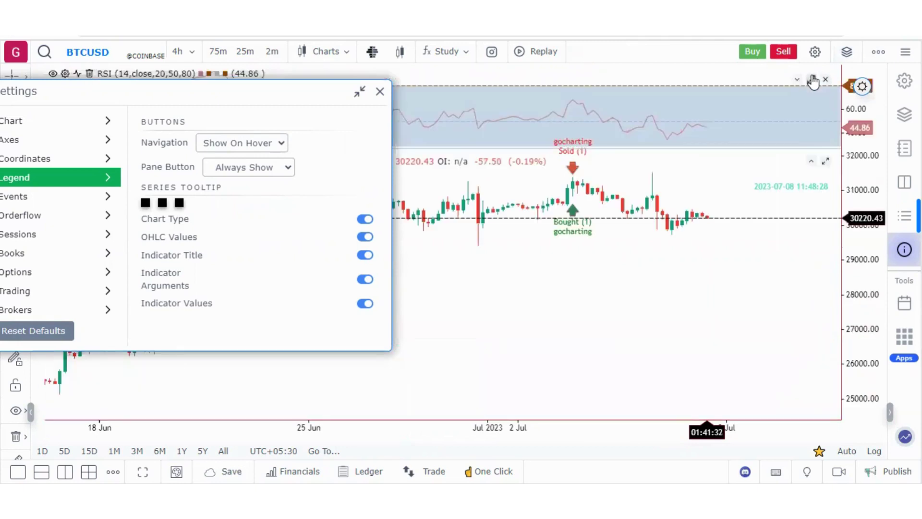
{"action": "left_click", "coordinate": [812, 161]}
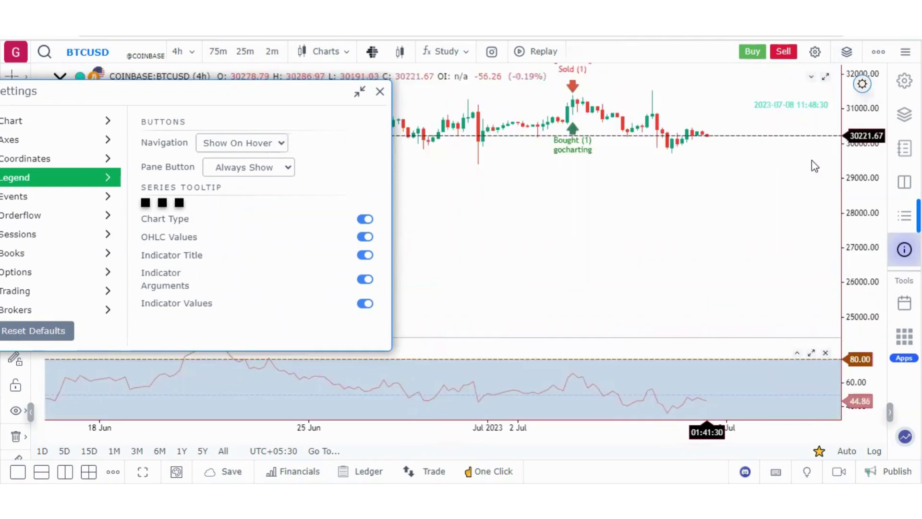
{"action": "left_click", "coordinate": [811, 353]}
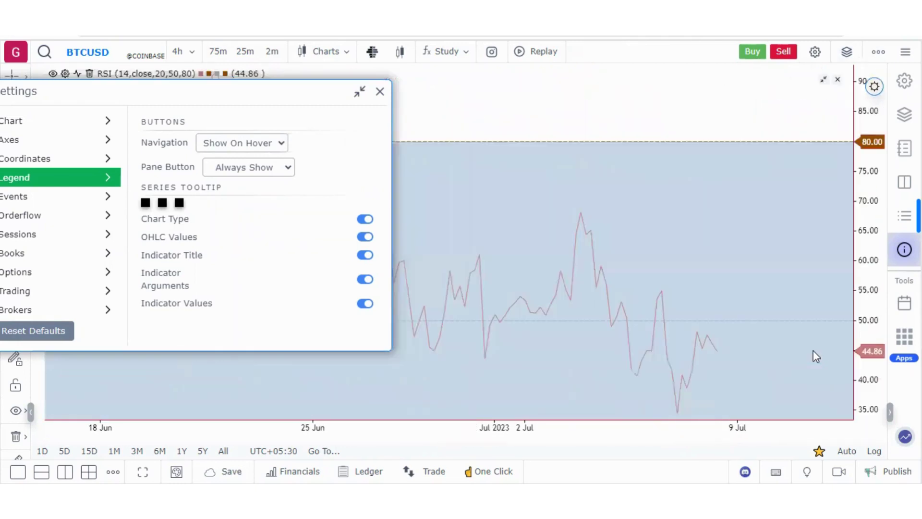
{"action": "left_click", "coordinate": [824, 82]}
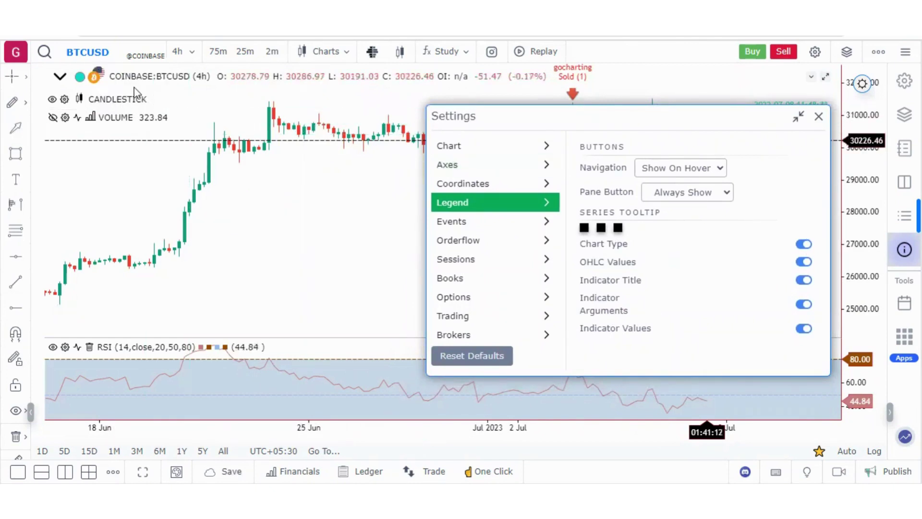
Switch the series tooltip's Chart Type and OHLC Values off and back on
{"action": "left_click", "coordinate": [805, 245]}
{"action": "left_click", "coordinate": [806, 246]}
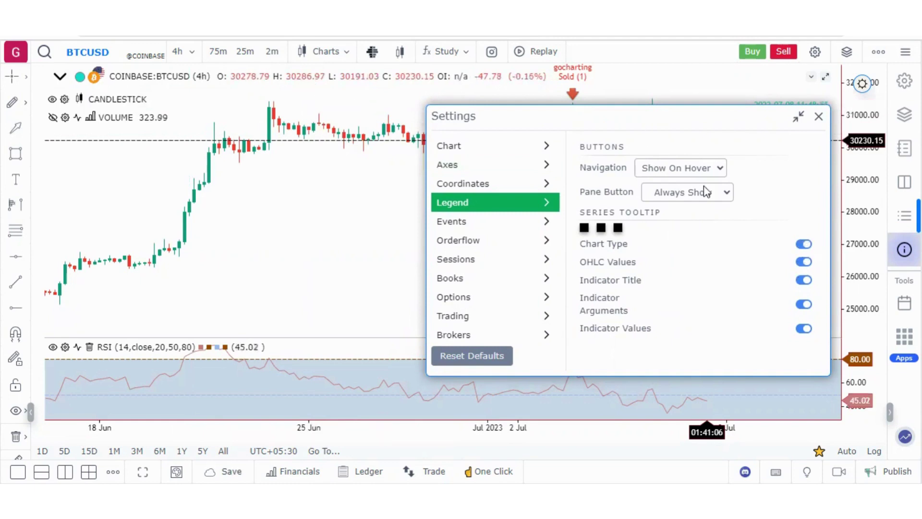
{"action": "left_click", "coordinate": [805, 264]}
{"action": "left_click", "coordinate": [804, 264]}
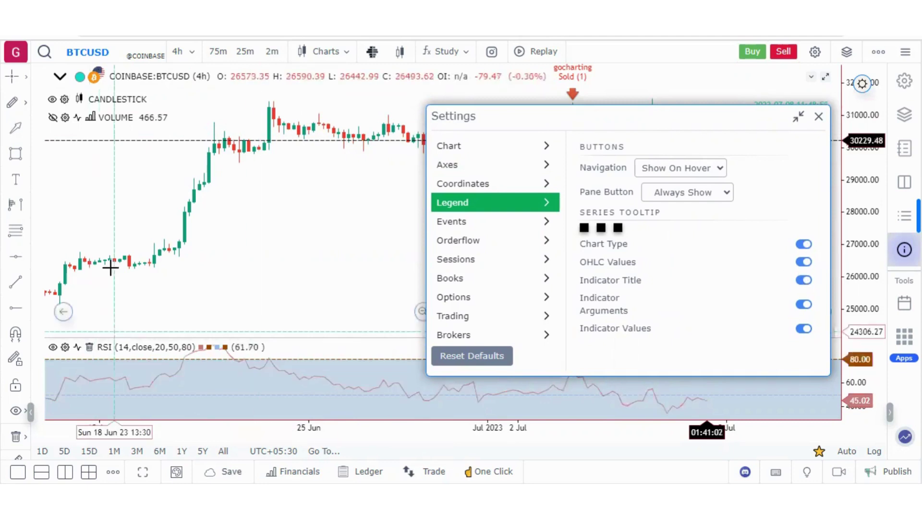
Switch the Indicator Title, Indicator Arguments and Indicator Values off and back on in the series tooltip
{"action": "left_click", "coordinate": [803, 281]}
{"action": "left_click", "coordinate": [803, 280]}
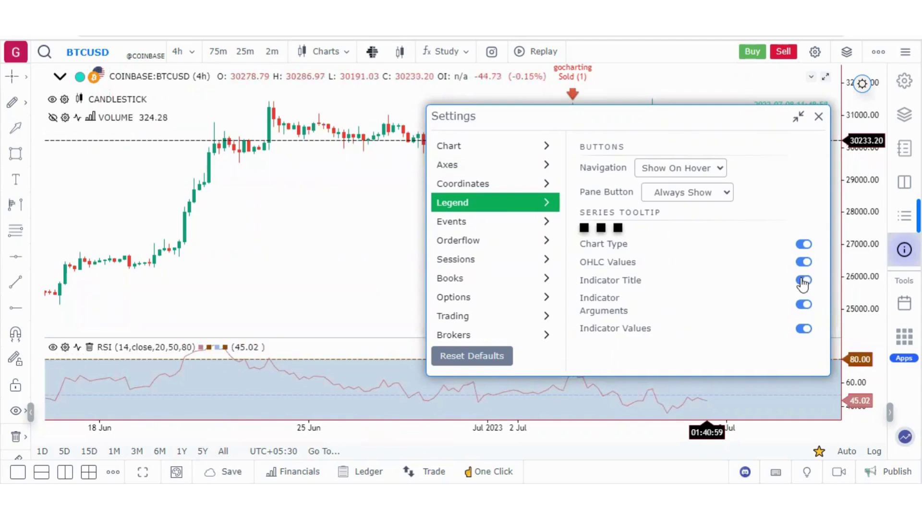
{"action": "left_click", "coordinate": [804, 305]}
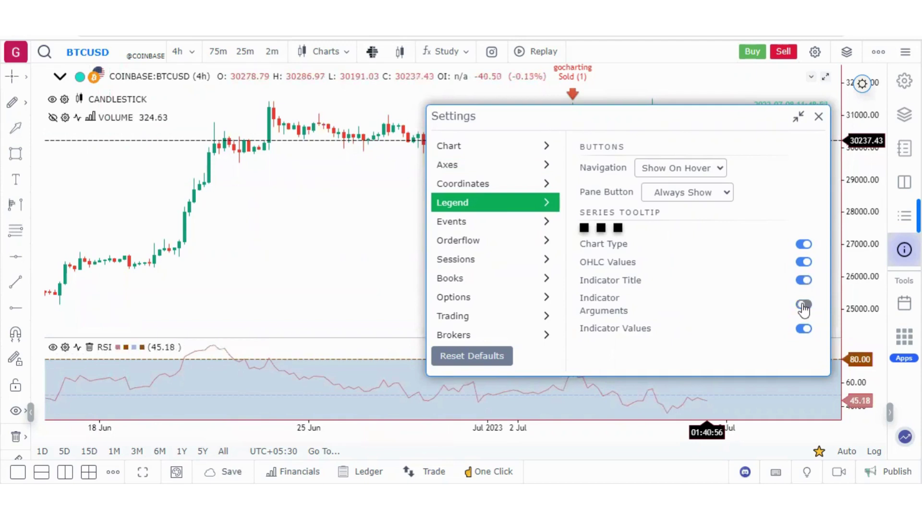
{"action": "left_click", "coordinate": [804, 306]}
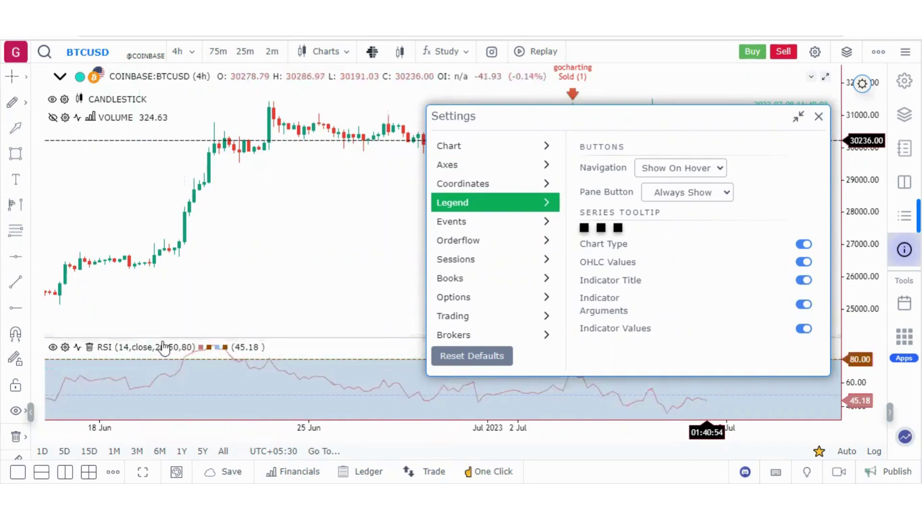
{"action": "left_click", "coordinate": [802, 330]}
{"action": "left_click", "coordinate": [802, 330]}
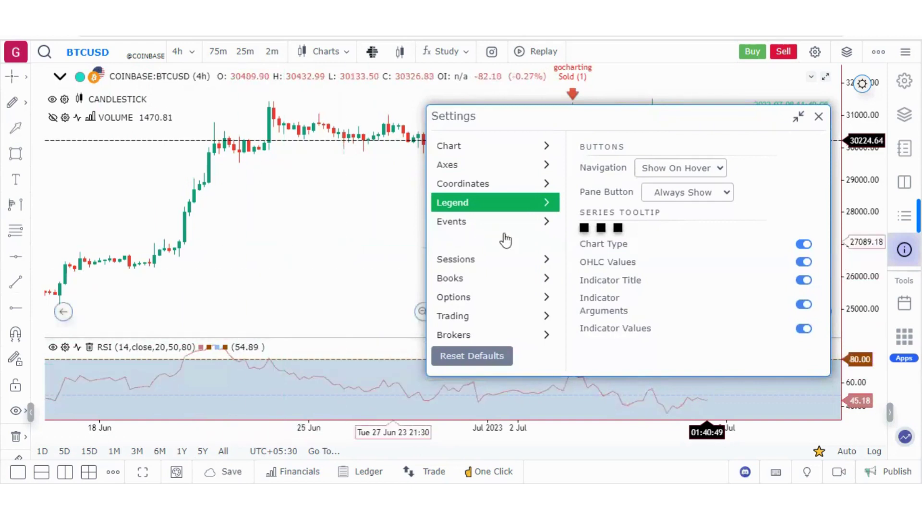
In the Events settings, switch Show Earnings off and back on, and toggle Show Dividends and Show Splits
{"action": "left_click", "coordinate": [475, 225]}
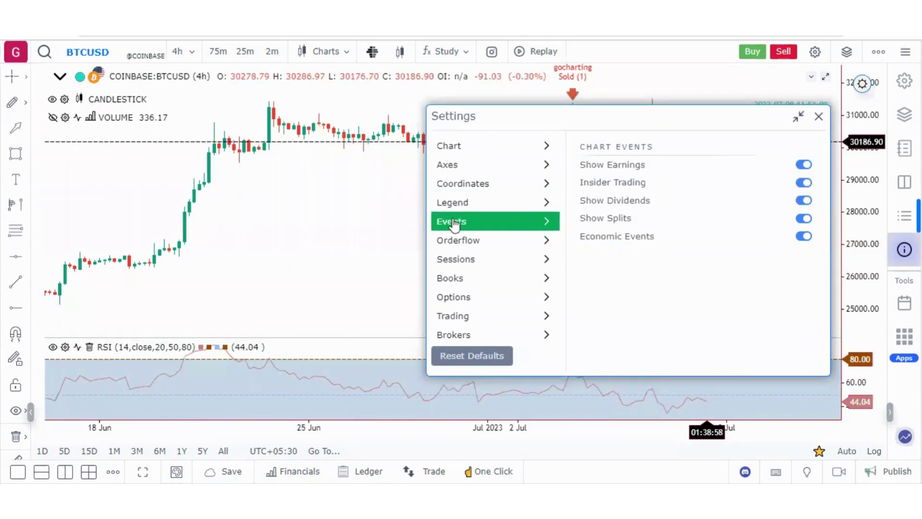
{"action": "left_click", "coordinate": [803, 166]}
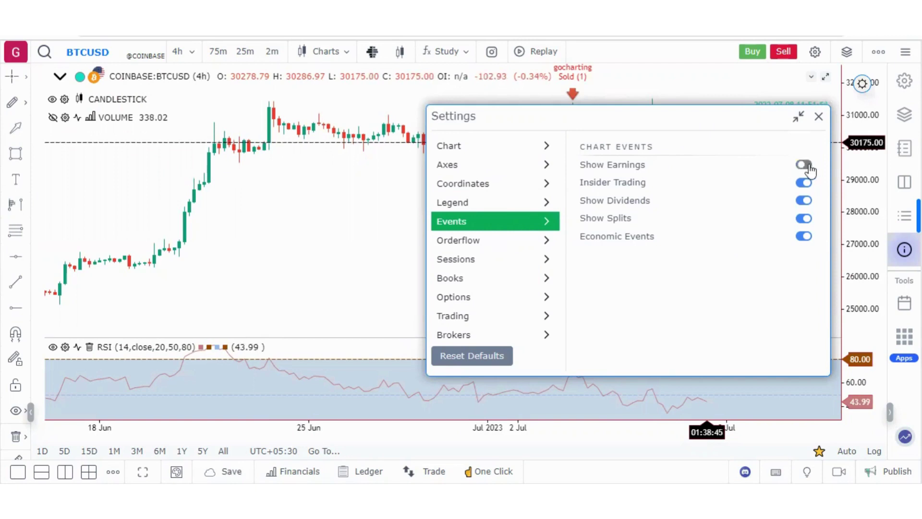
{"action": "left_click", "coordinate": [803, 165]}
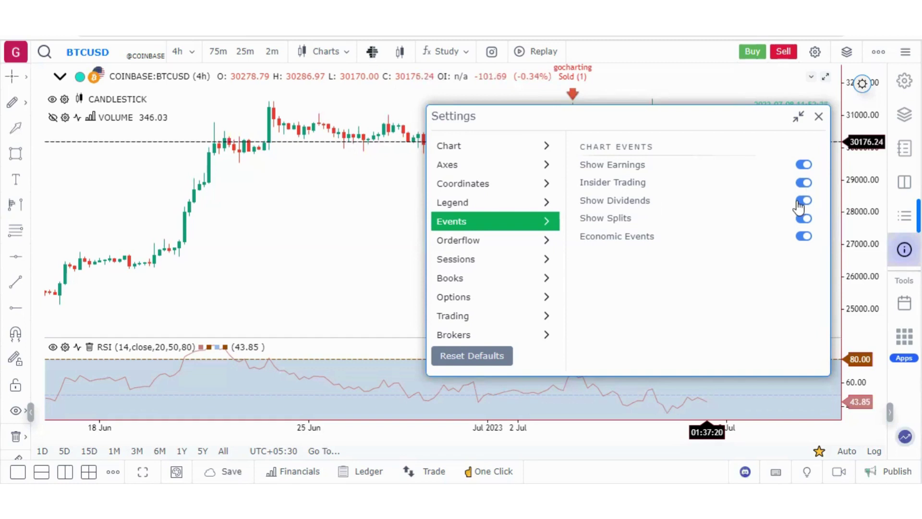
{"action": "left_click", "coordinate": [799, 201]}
{"action": "left_click", "coordinate": [804, 219]}
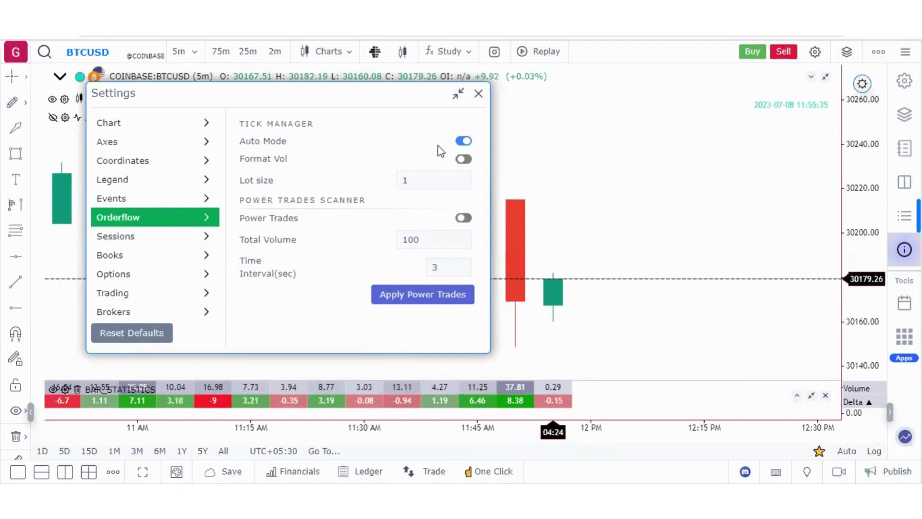
Switch off Auto Mode in the Orderflow Tick Manager and select the Block value for editing
{"action": "left_click", "coordinate": [464, 142]}
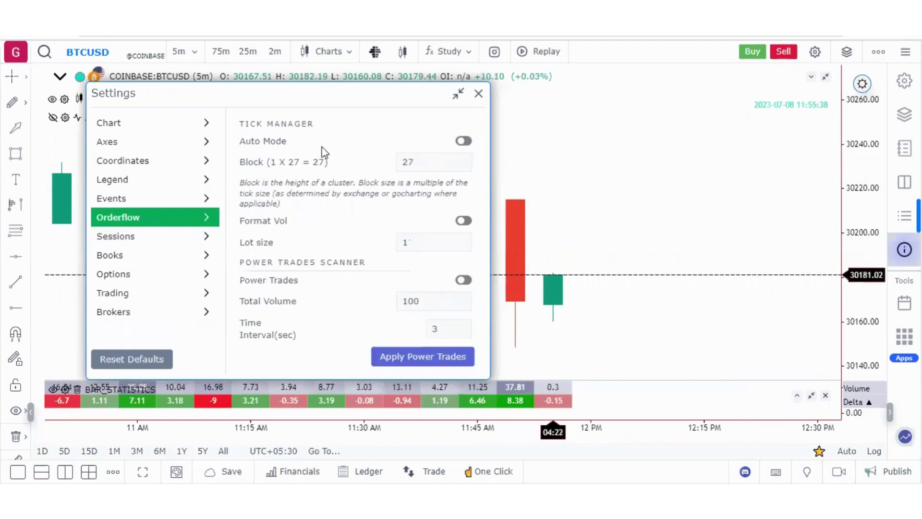
{"action": "double_click", "coordinate": [436, 160]}
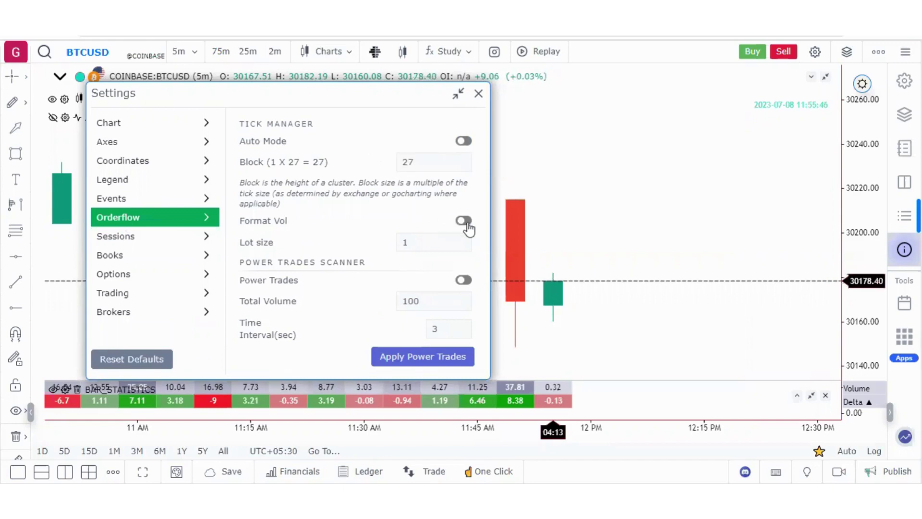
Switch on Format Vol in the Orderflow Tick Manager and set the lot size to 10
{"action": "left_click", "coordinate": [427, 242]}
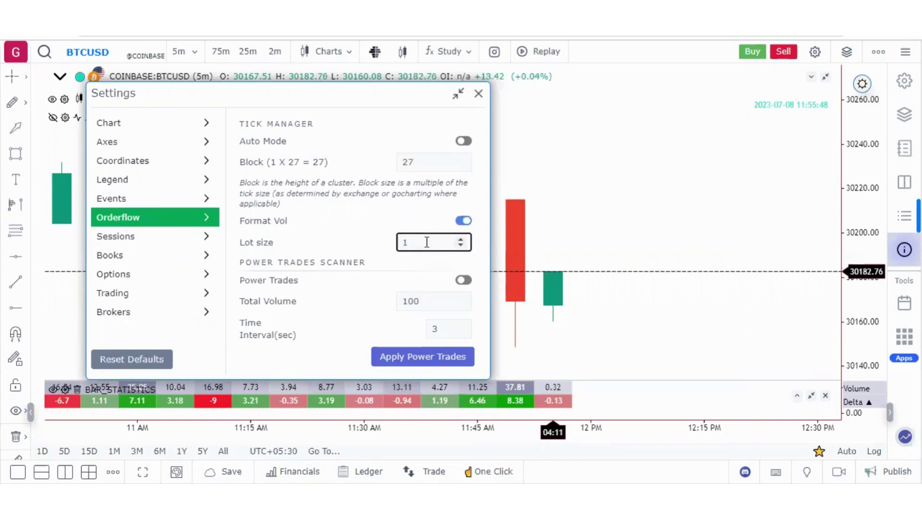
{"action": "type", "text": "0"}
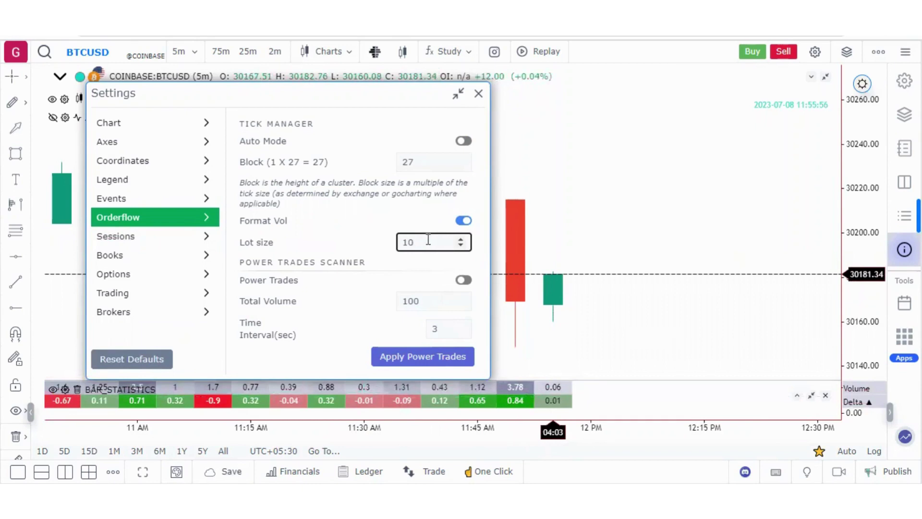
{"action": "left_click_drag", "start_coordinate": [350, 94], "coordinate": [319, 67]}
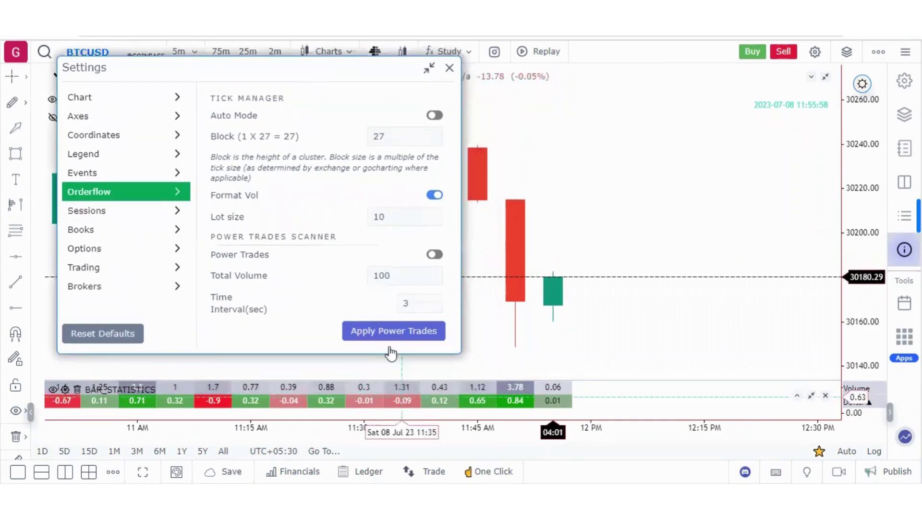
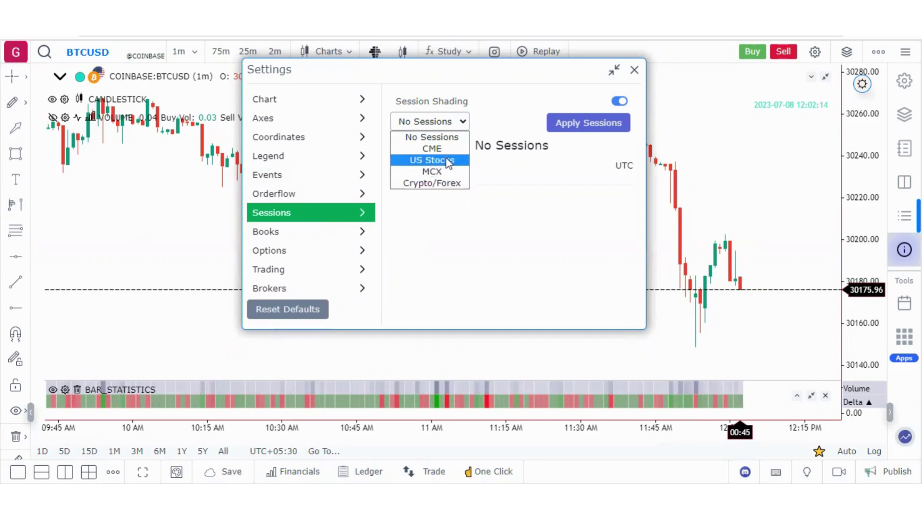
Choose and apply the CME sessions in the Sessions settings, and switch Session Shading off
{"action": "left_click", "coordinate": [438, 122]}
{"action": "left_click", "coordinate": [438, 123]}
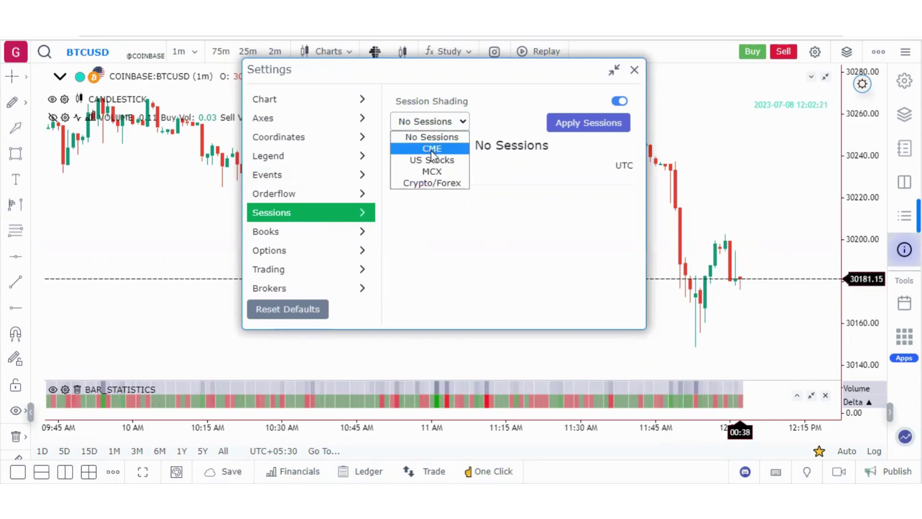
{"action": "left_click", "coordinate": [432, 153]}
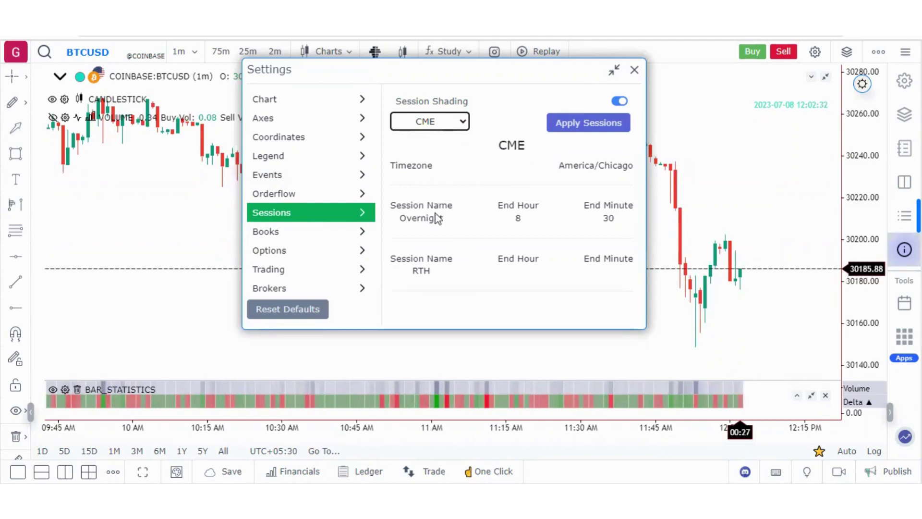
{"action": "left_click", "coordinate": [409, 215]}
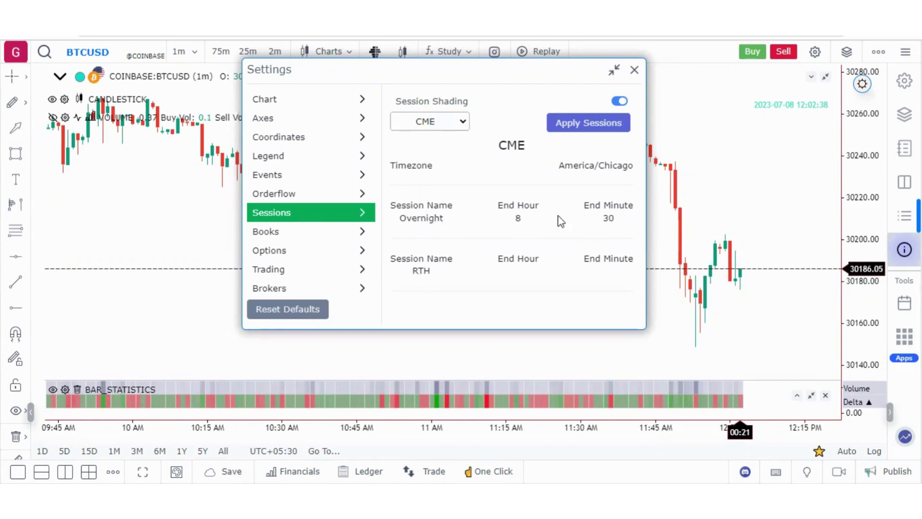
{"action": "left_click", "coordinate": [574, 134]}
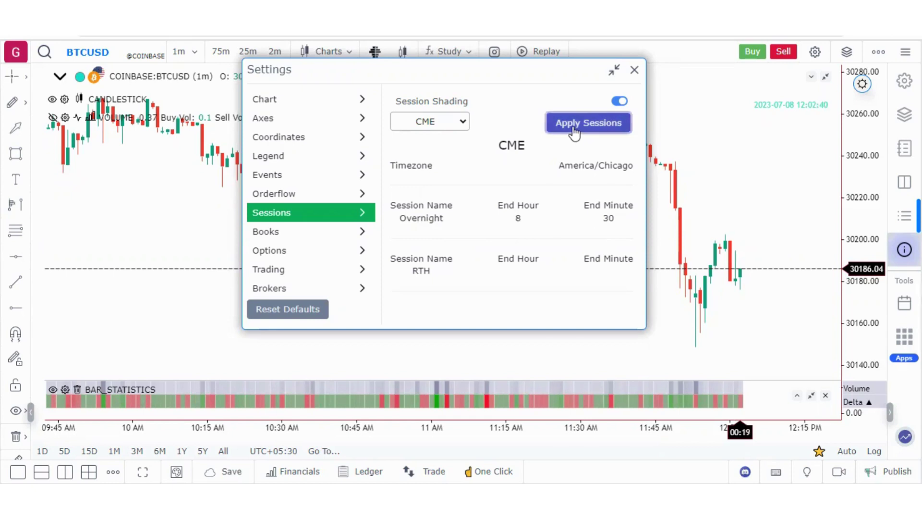
{"action": "left_click_drag", "start_coordinate": [431, 73], "coordinate": [619, 112]}
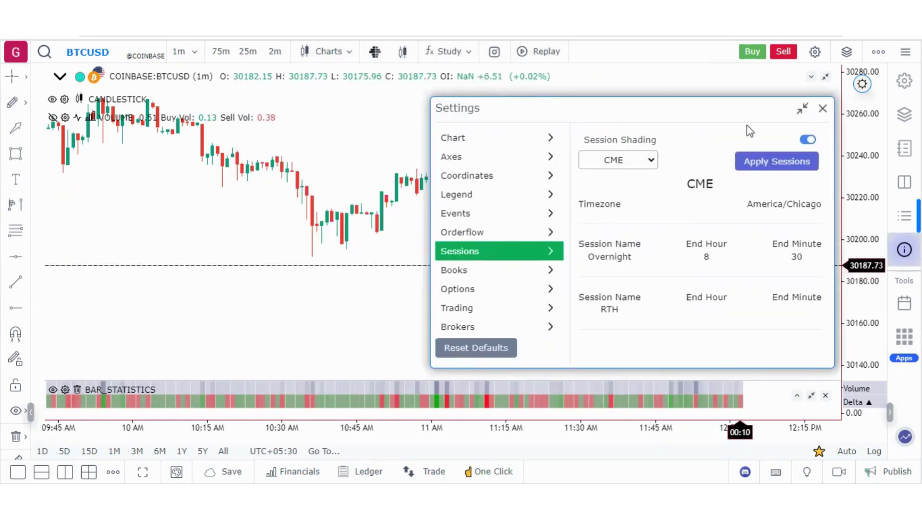
{"action": "left_click", "coordinate": [807, 140]}
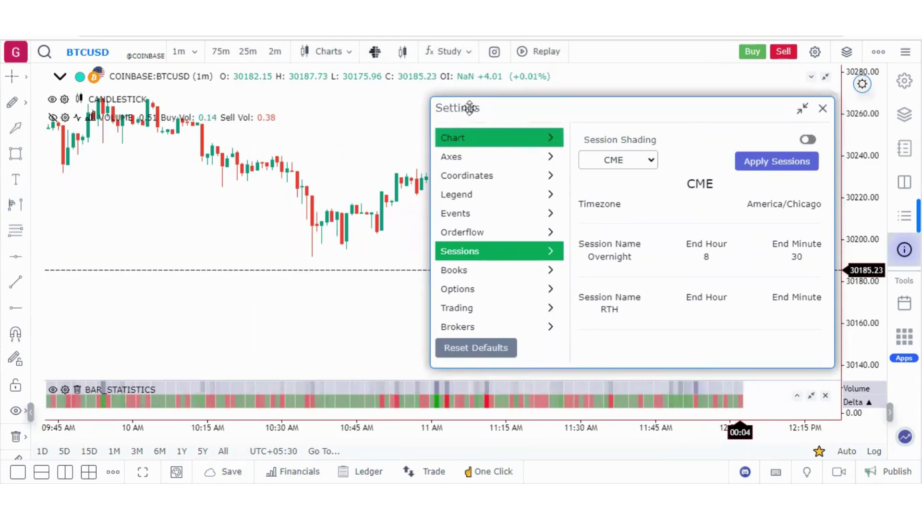
Change the chart to the 30-minute timeframe and add the Market Profile study from the Orderflow indicators
{"action": "left_click", "coordinate": [192, 58]}
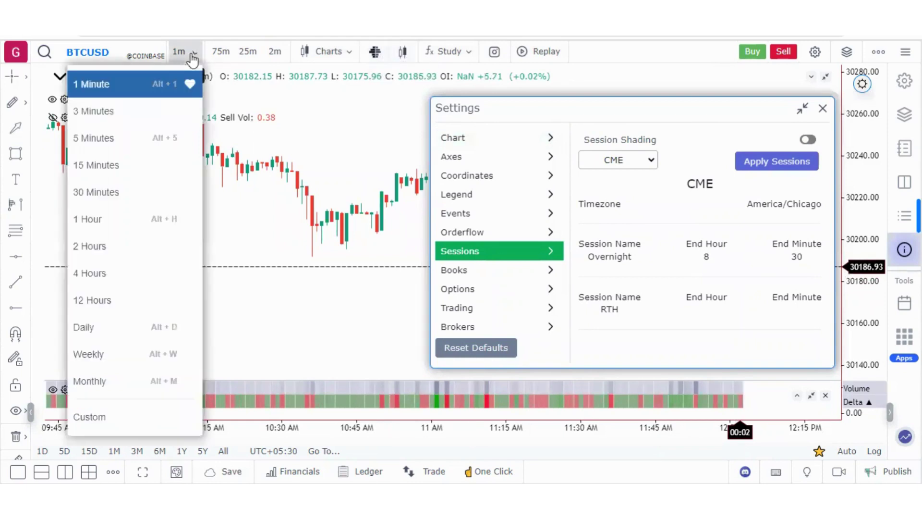
{"action": "left_click", "coordinate": [126, 200]}
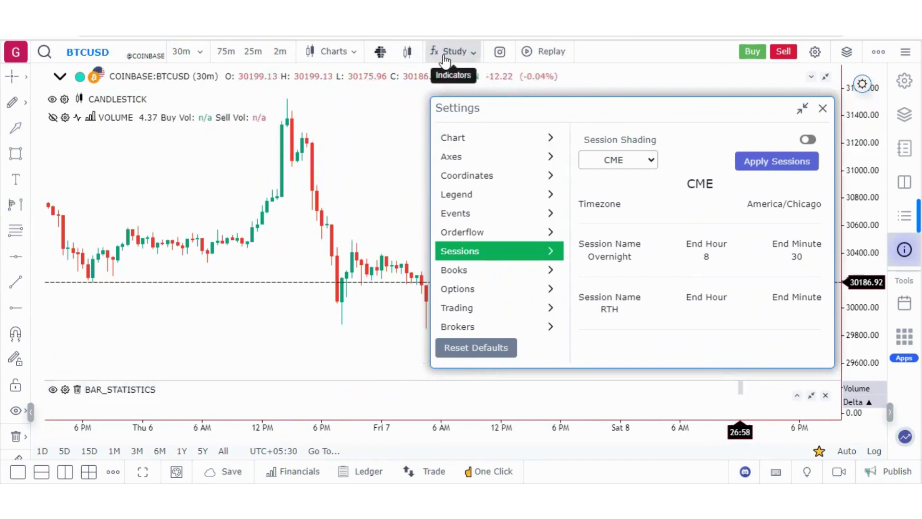
{"action": "left_click", "coordinate": [446, 57]}
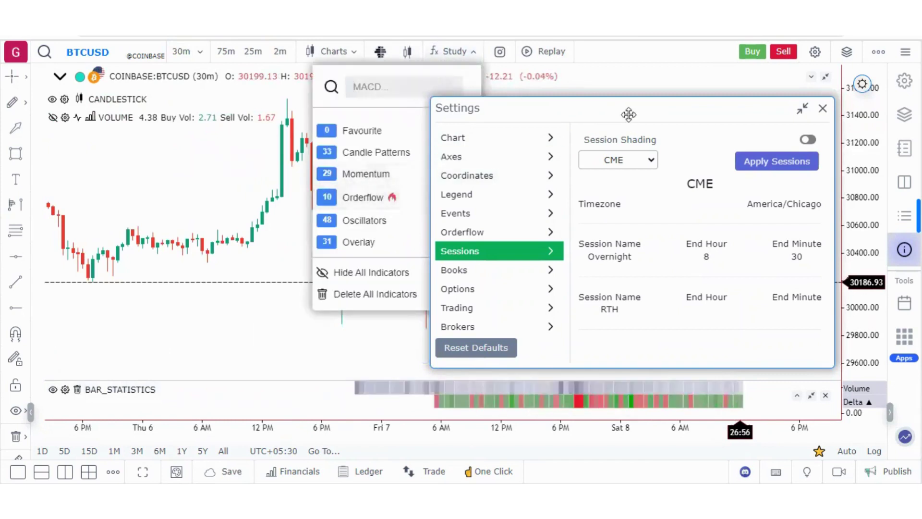
{"action": "left_click_drag", "start_coordinate": [629, 114], "coordinate": [772, 140]}
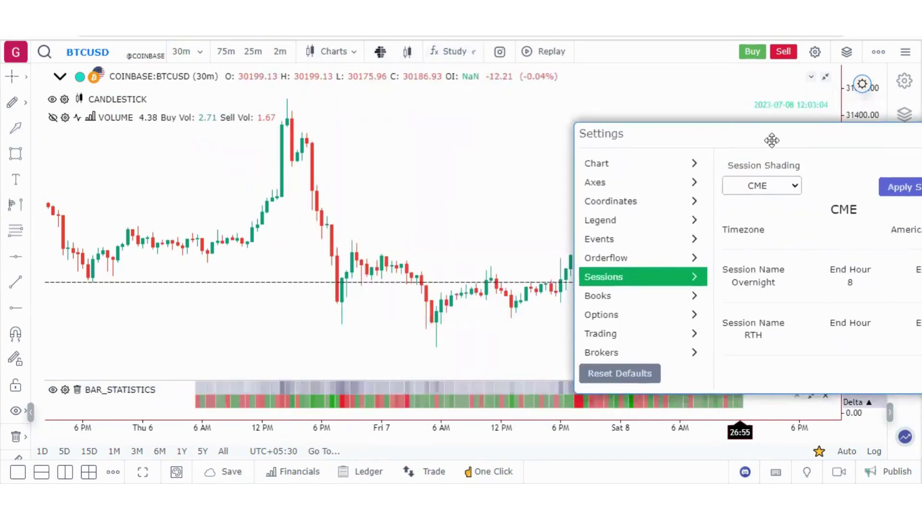
{"action": "left_click", "coordinate": [450, 64]}
{"action": "mouse_move", "coordinate": [449, 198]}
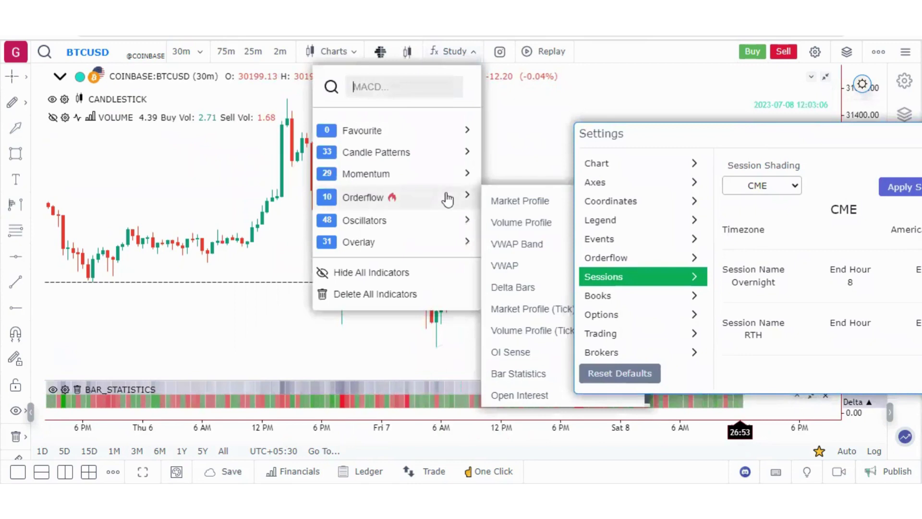
{"action": "left_click", "coordinate": [506, 208]}
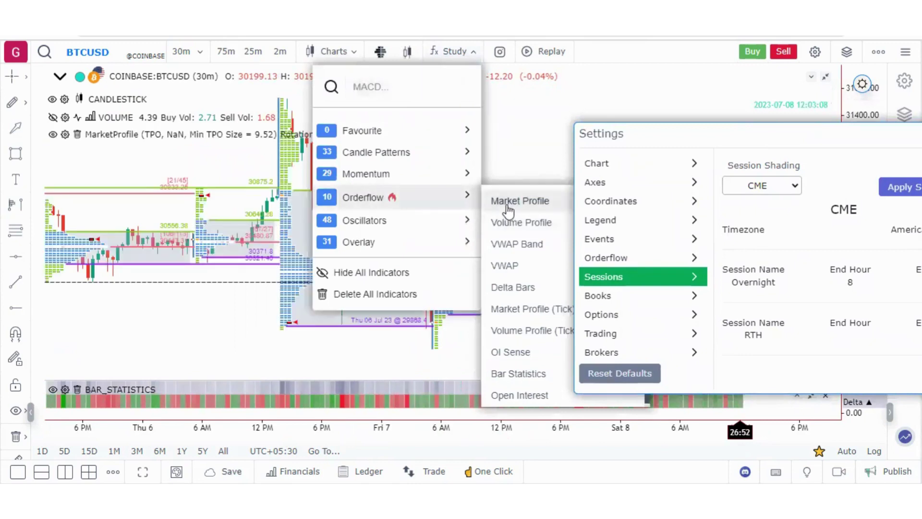
{"action": "left_click", "coordinate": [222, 306]}
Set the chart's session template to No Sessions and apply it
{"action": "left_click_drag", "start_coordinate": [856, 128], "coordinate": [750, 92]}
{"action": "left_click", "coordinate": [692, 150]}
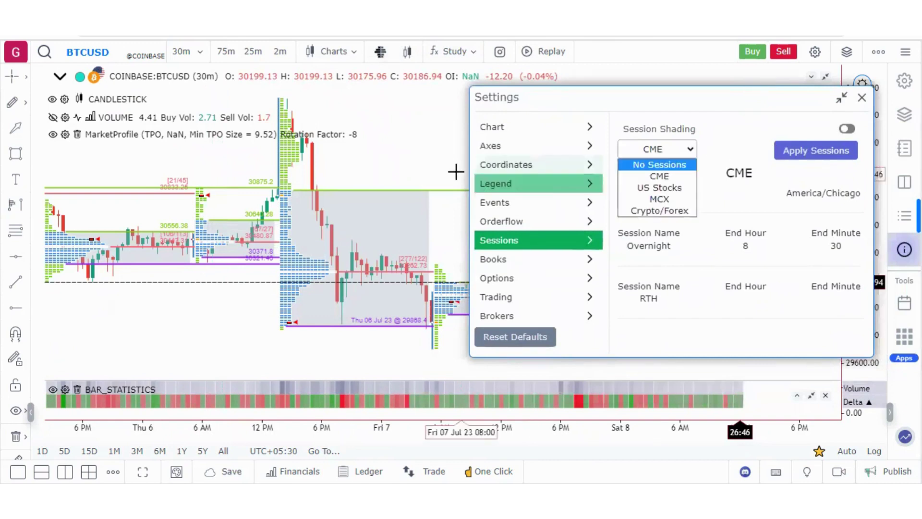
{"action": "left_click", "coordinate": [650, 168]}
{"action": "left_click", "coordinate": [831, 155]}
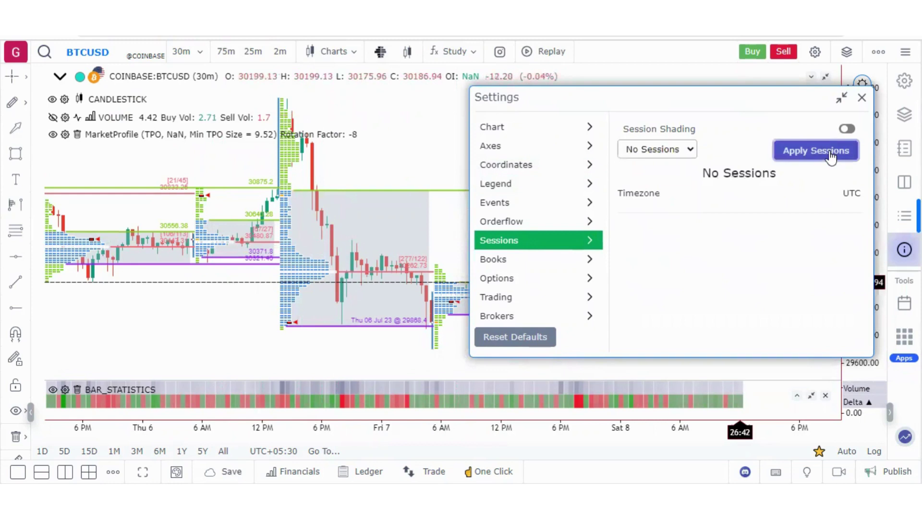
Reapply the CME sessions to the chart and switch Session Shading on
{"action": "left_click", "coordinate": [639, 153]}
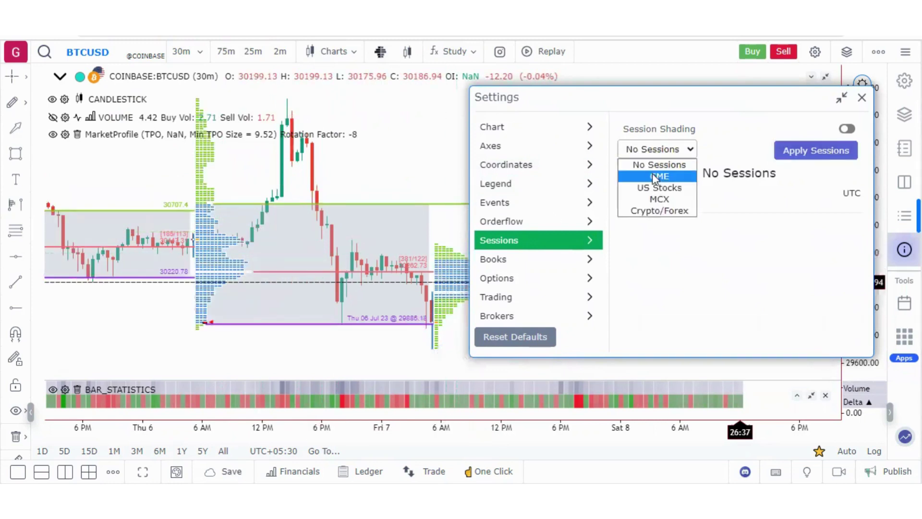
{"action": "left_click", "coordinate": [654, 176]}
{"action": "left_click", "coordinate": [807, 159]}
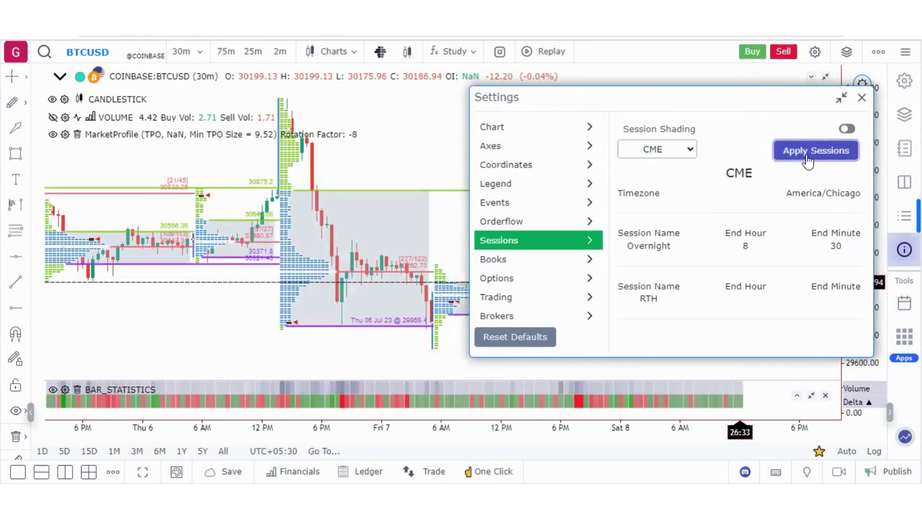
{"action": "left_click", "coordinate": [849, 129]}
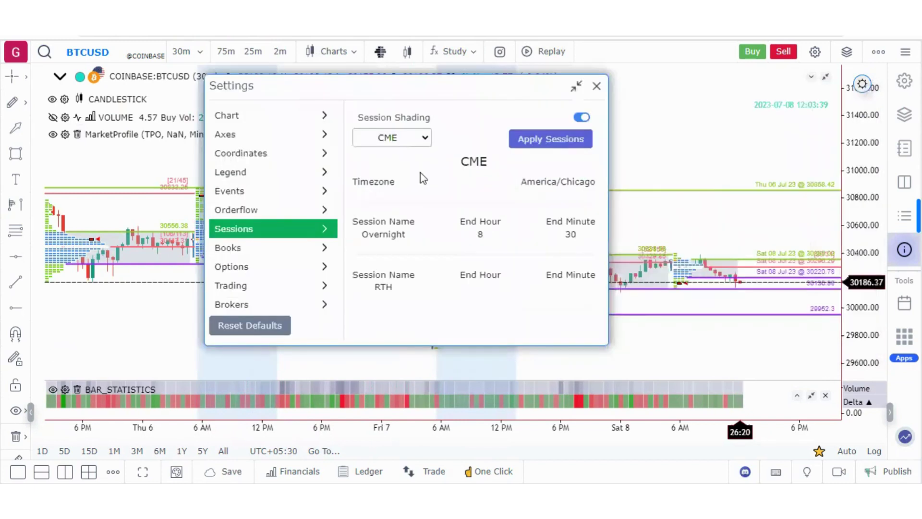
Show the Books settings together with the Orders list of the order book
{"action": "left_click", "coordinate": [280, 251]}
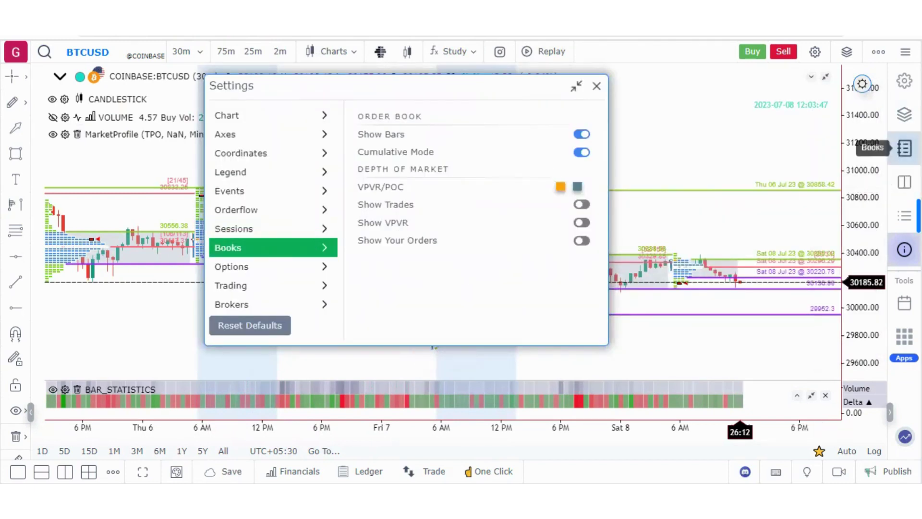
{"action": "left_click", "coordinate": [903, 149]}
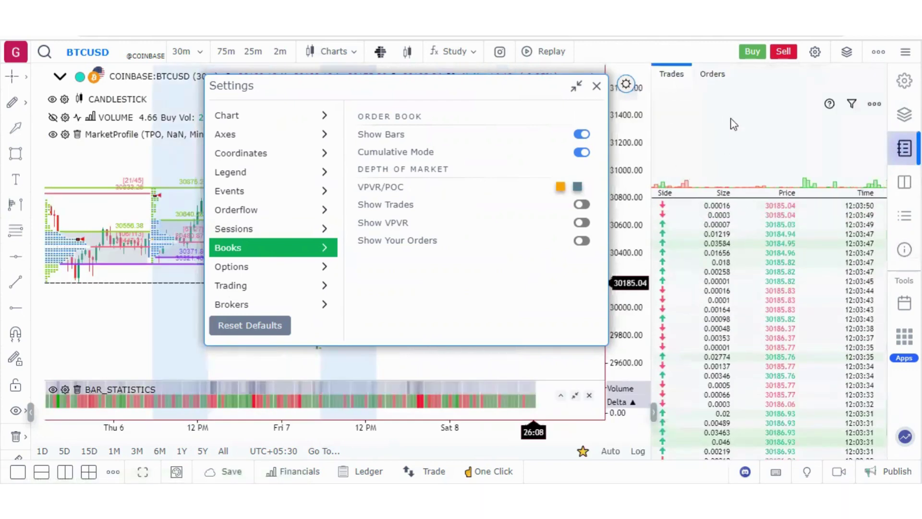
{"action": "left_click", "coordinate": [711, 81]}
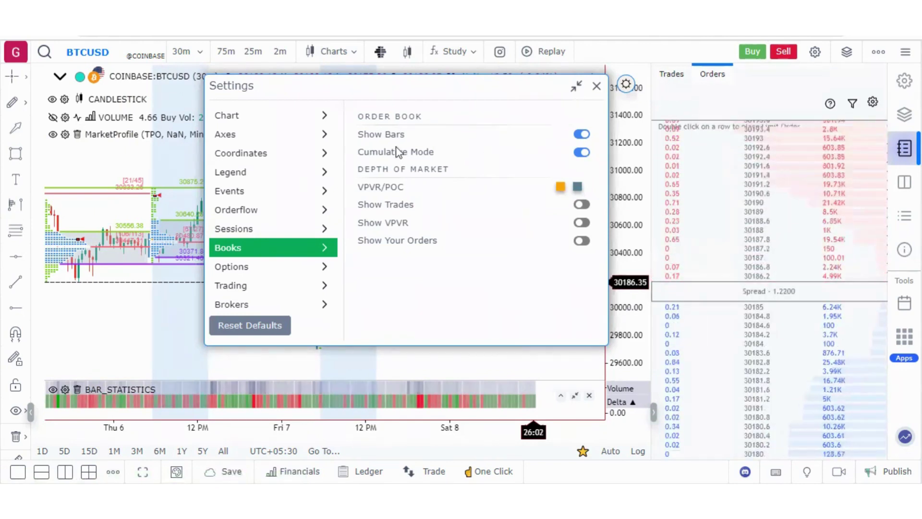
Switch the order book's Show Bars off and back on, and toggle Cumulative Mode
{"action": "left_click", "coordinate": [581, 135]}
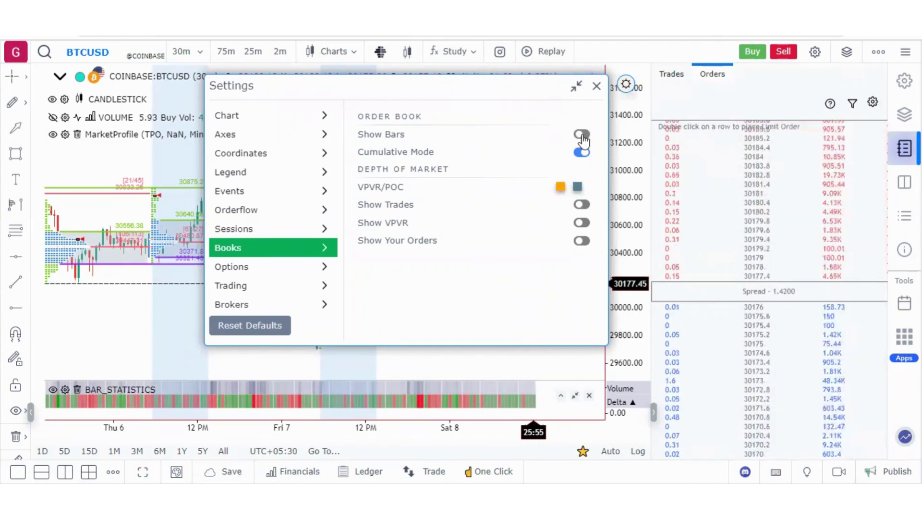
{"action": "left_click", "coordinate": [582, 135]}
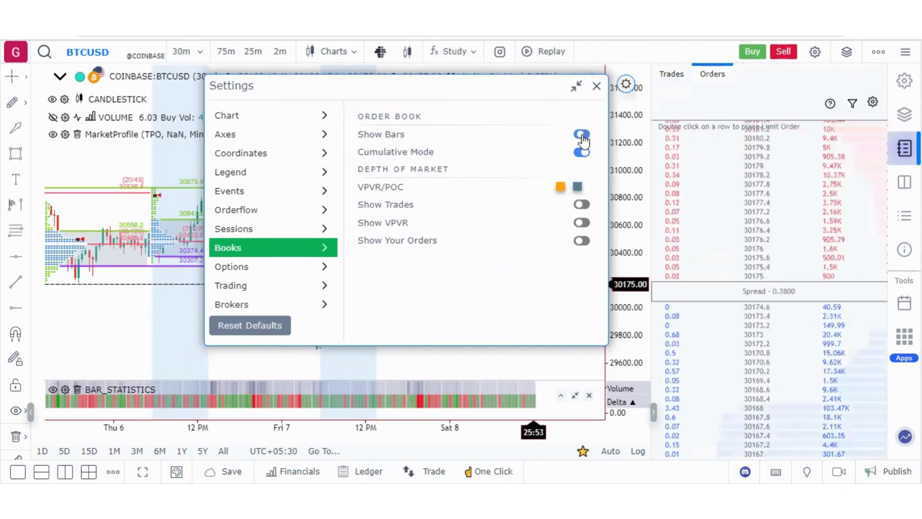
{"action": "left_click", "coordinate": [582, 154]}
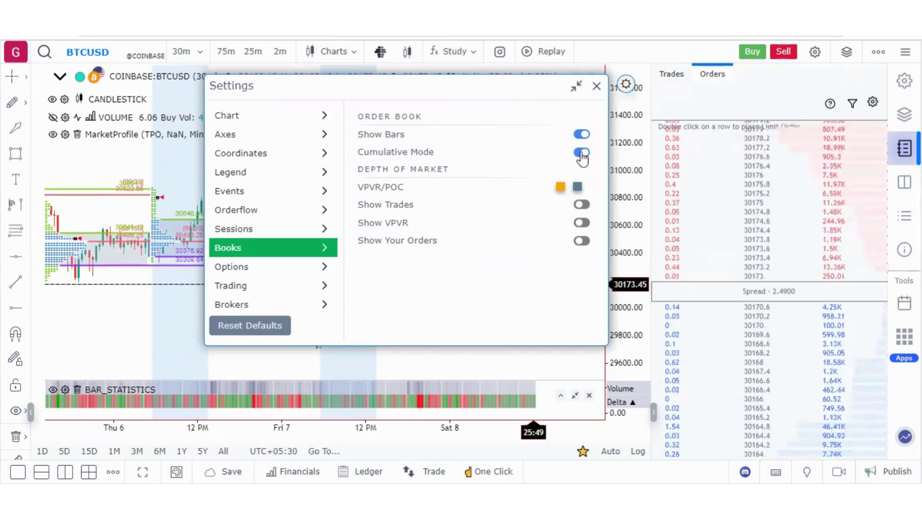
Replace the order book with the Depth of Market and switch Show Trades, Show VPVR and Show Your Orders on and back off
{"action": "left_click", "coordinate": [905, 148]}
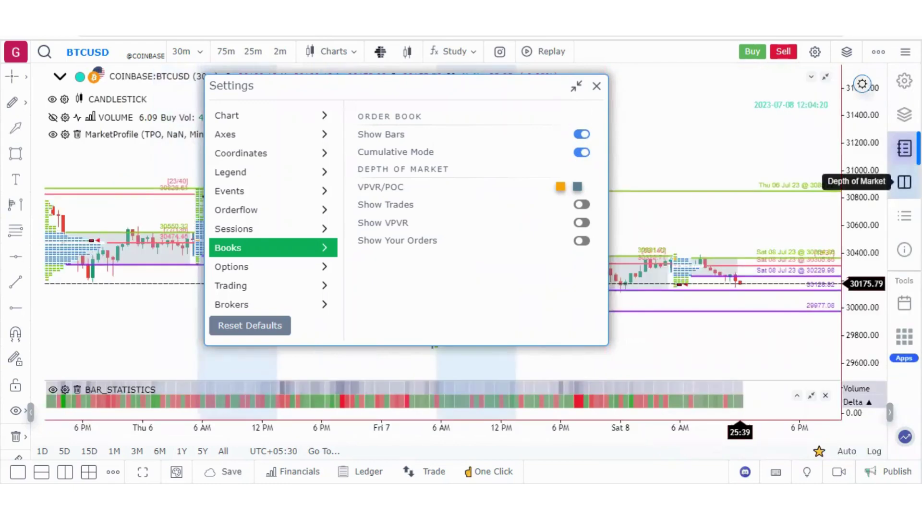
{"action": "left_click", "coordinate": [904, 182]}
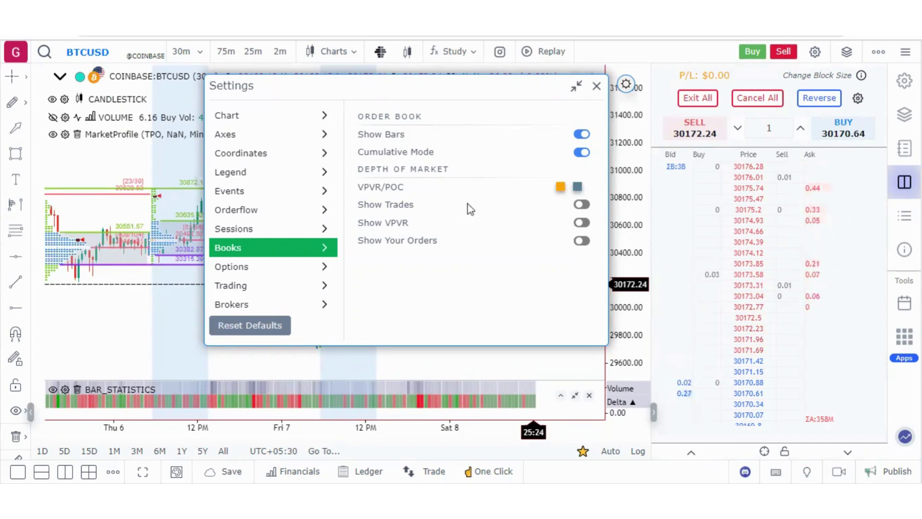
{"action": "left_click", "coordinate": [582, 205]}
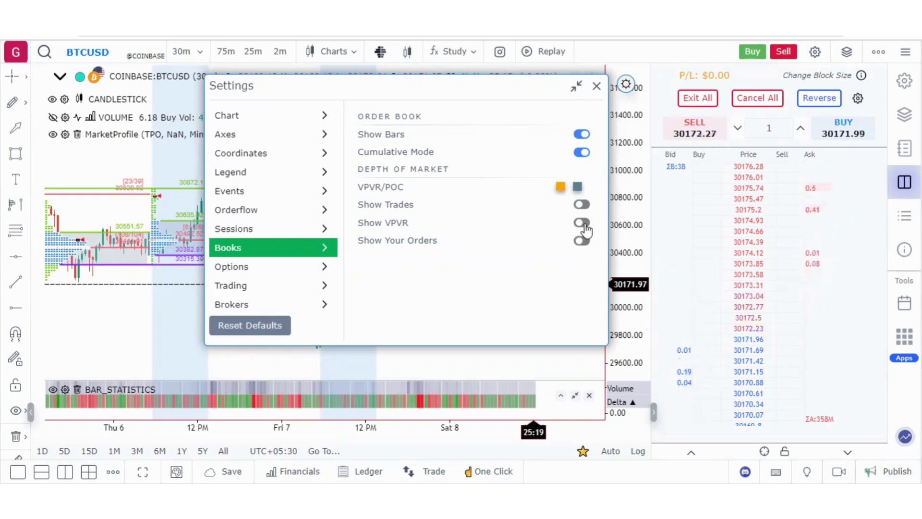
{"action": "left_click", "coordinate": [584, 224]}
{"action": "left_click", "coordinate": [584, 225]}
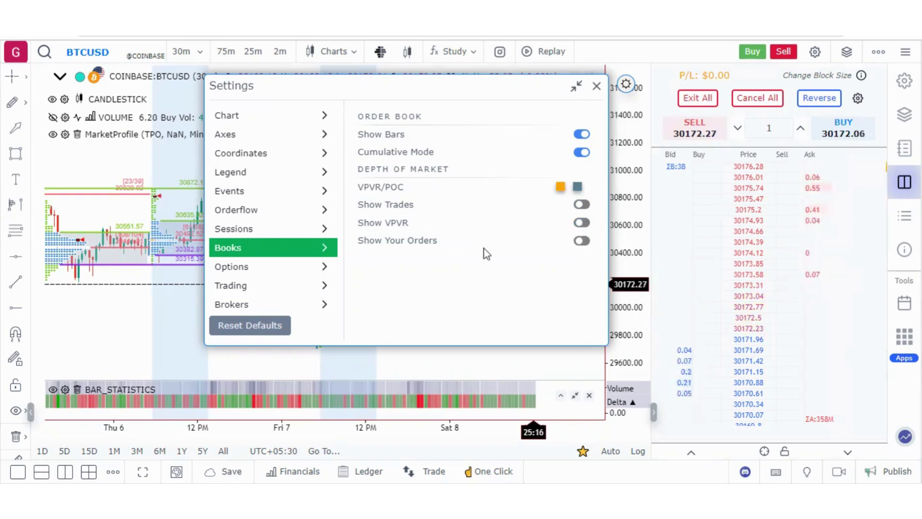
{"action": "left_click", "coordinate": [583, 241]}
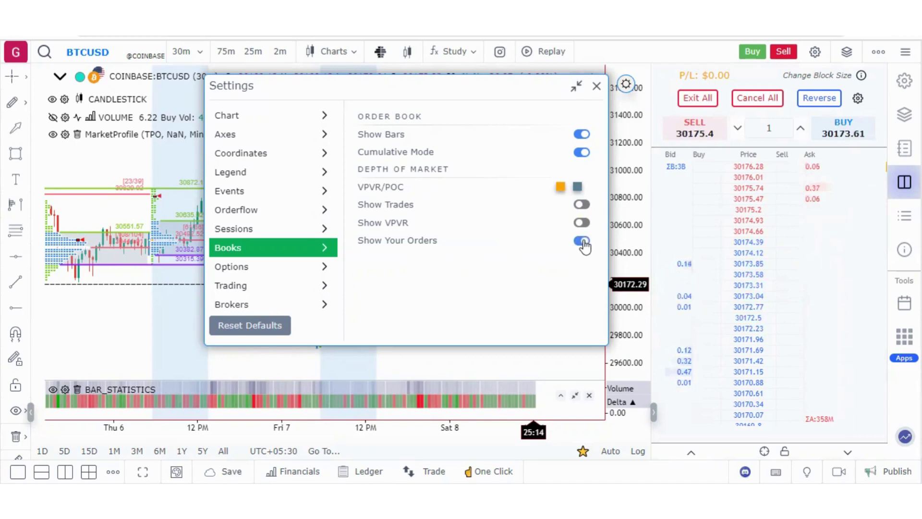
{"action": "left_click", "coordinate": [583, 241]}
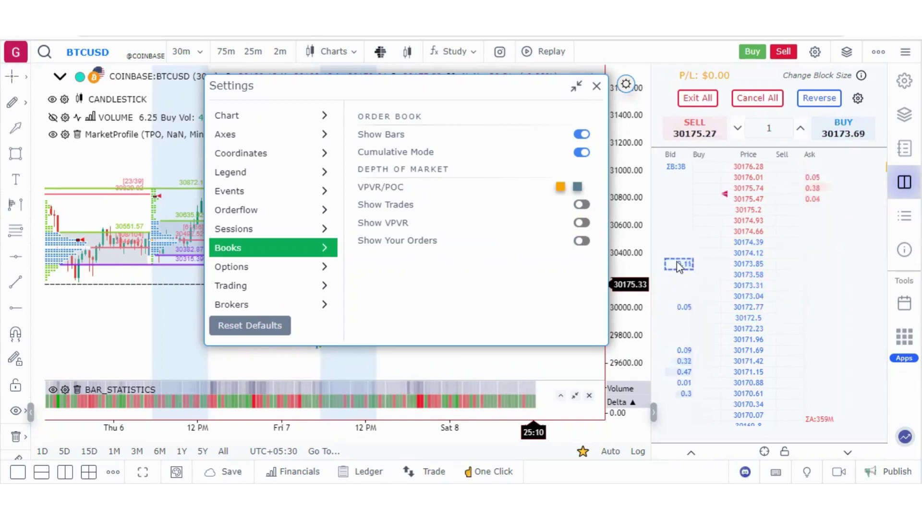
Show the Trading settings and place a market order to buy 1 BTCUSD
{"action": "left_click", "coordinate": [259, 266]}
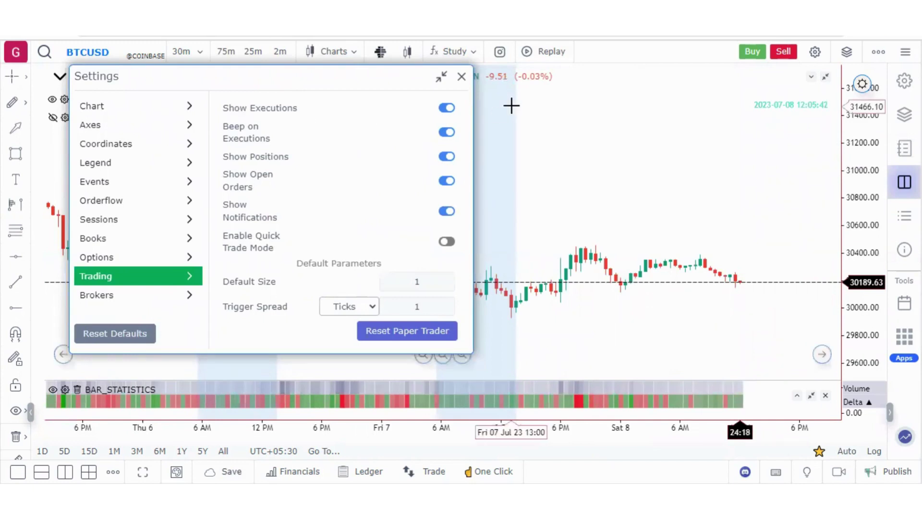
{"action": "left_click", "coordinate": [753, 53]}
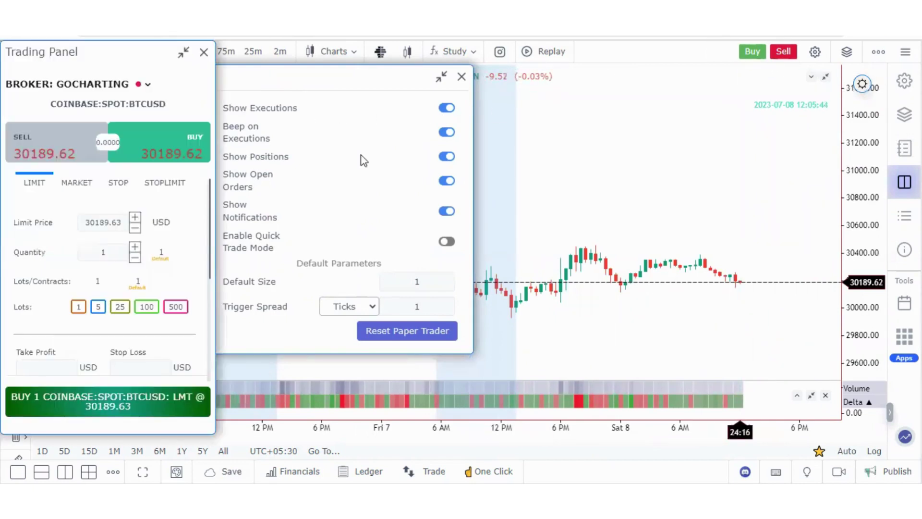
{"action": "left_click", "coordinate": [76, 184]}
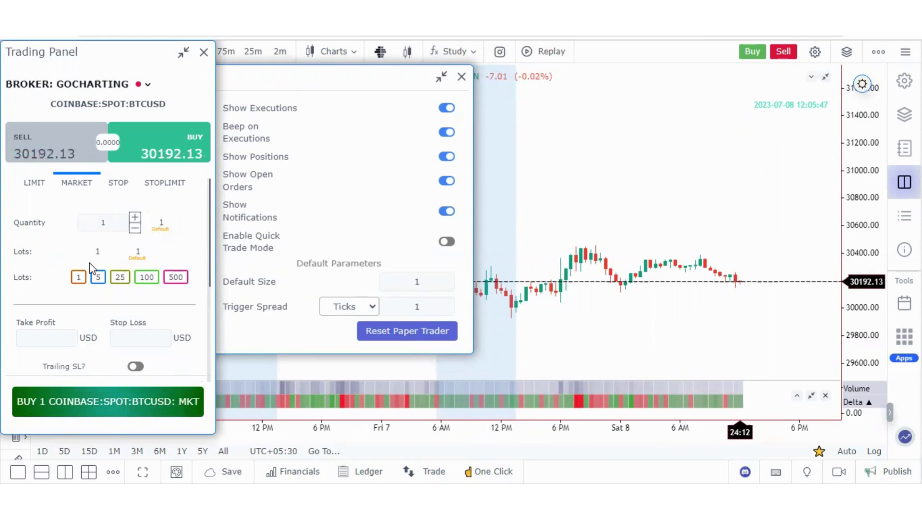
{"action": "left_click", "coordinate": [108, 409]}
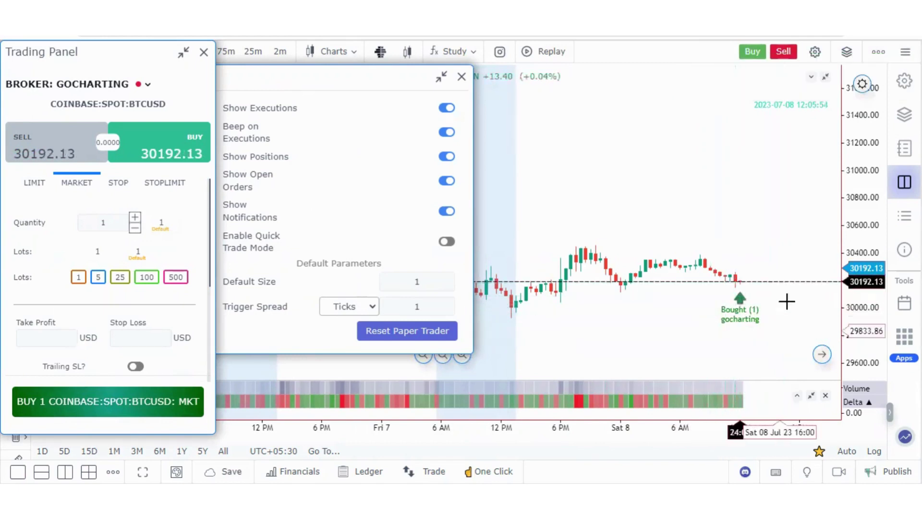
Switch Show Executions off, and bring up a market buy ticket from the chart and close it without ordering
{"action": "left_click", "coordinate": [447, 109]}
{"action": "key", "text": "Escape"}
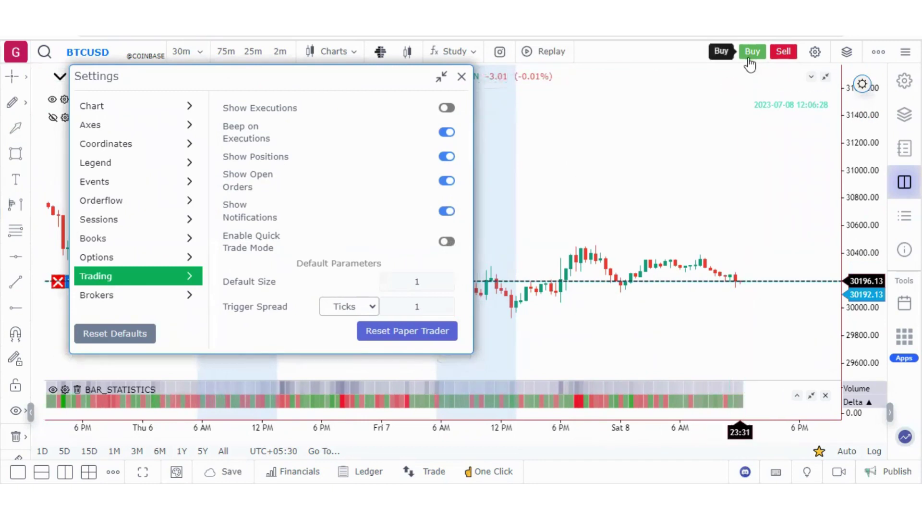
{"action": "right_click", "coordinate": [732, 297]}
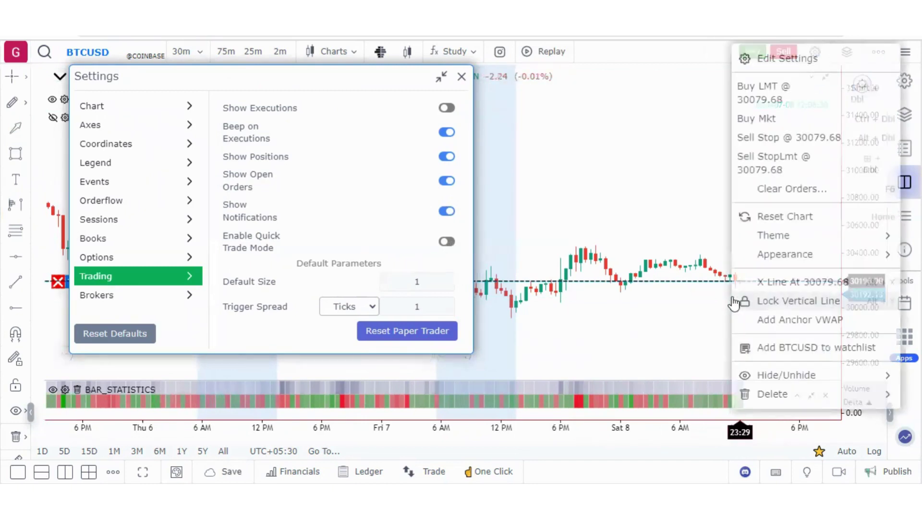
{"action": "left_click", "coordinate": [764, 119]}
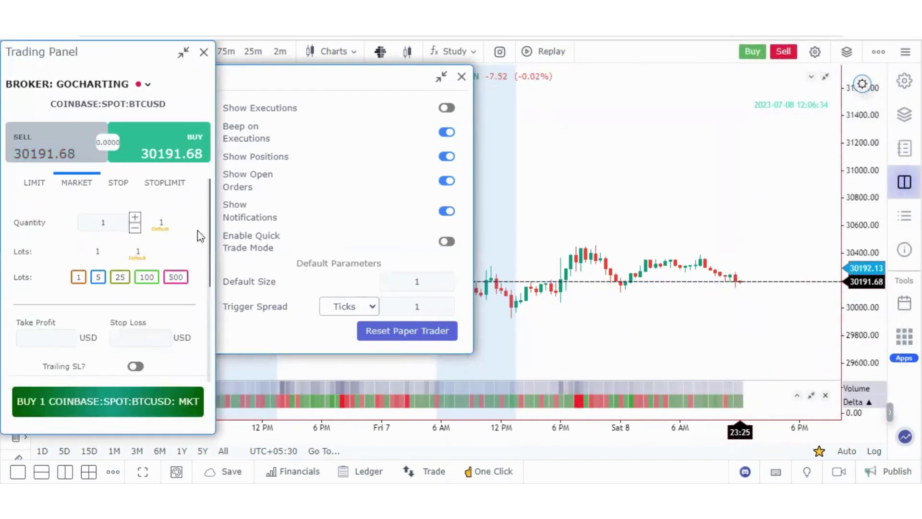
{"action": "left_click", "coordinate": [204, 53]}
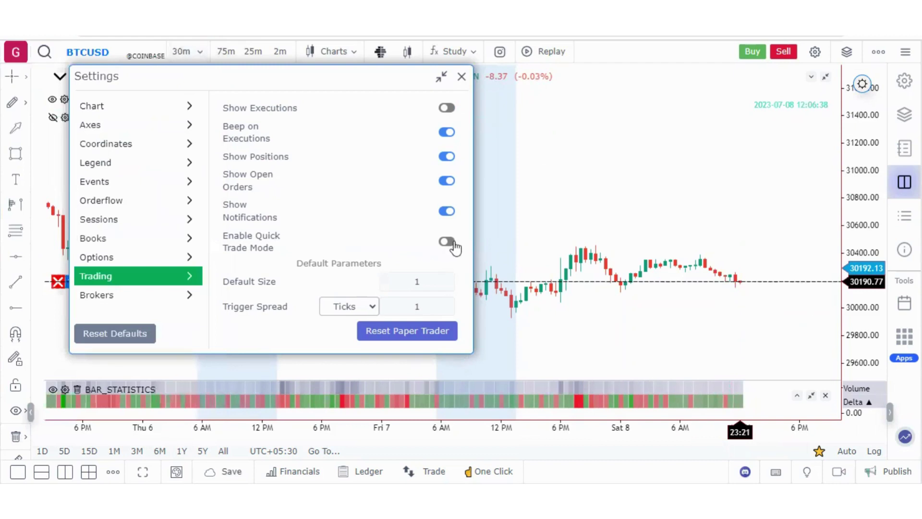
Enable Quick Trade Mode, buy BTCUSD at market directly from the chart and switch Show Executions back on
{"action": "right_click", "coordinate": [744, 310]}
{"action": "left_click", "coordinate": [767, 107]}
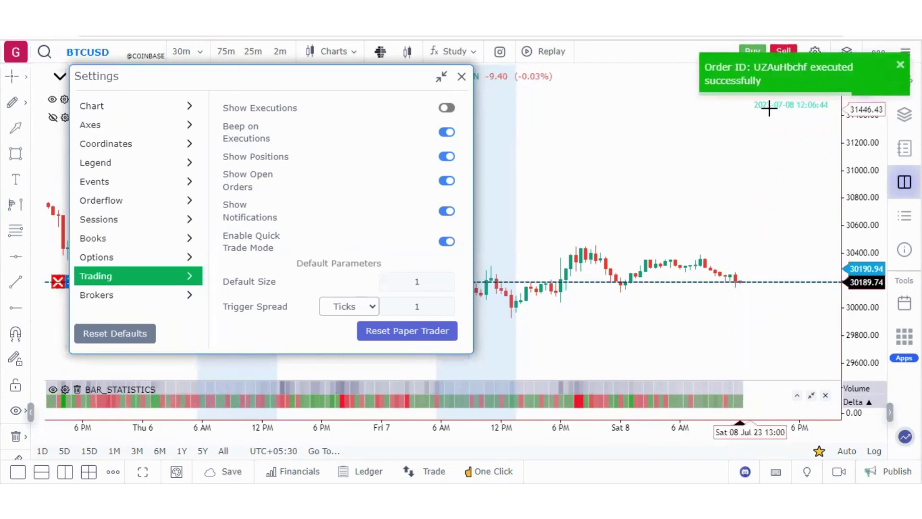
{"action": "left_click", "coordinate": [449, 112]}
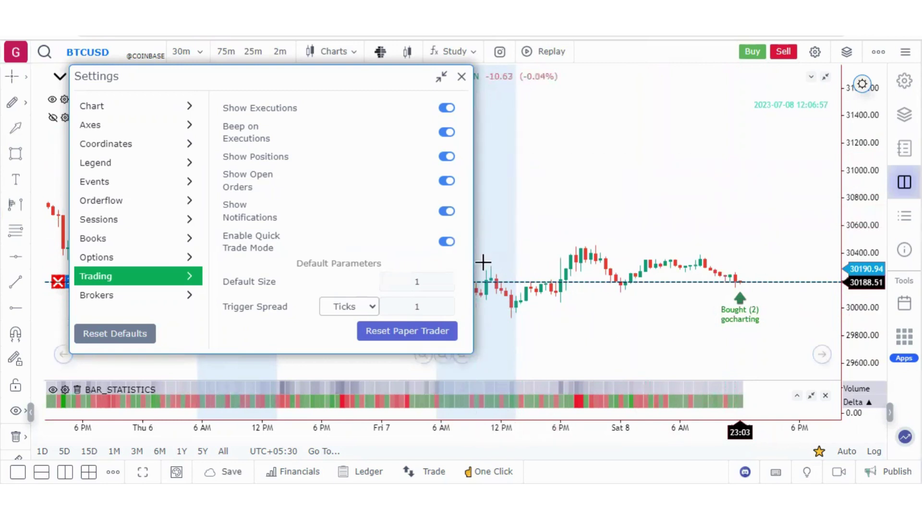
Show the chart's quick order choices and the Default Size parameter in the Trading settings
{"action": "right_click", "coordinate": [779, 301]}
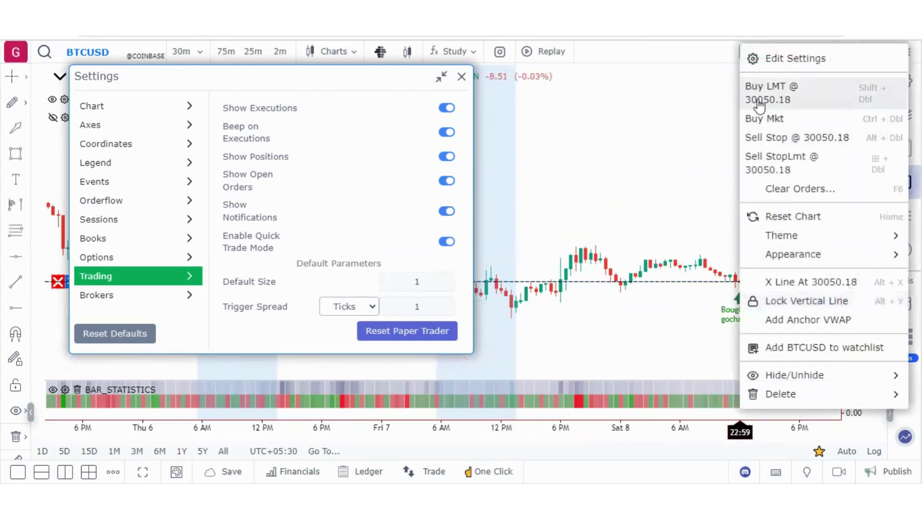
{"action": "left_click", "coordinate": [607, 208]}
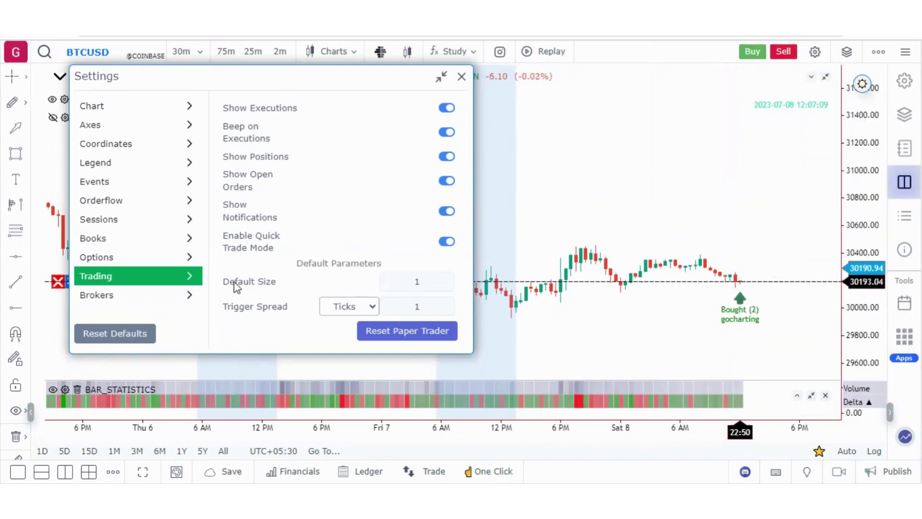
{"action": "left_click", "coordinate": [427, 285]}
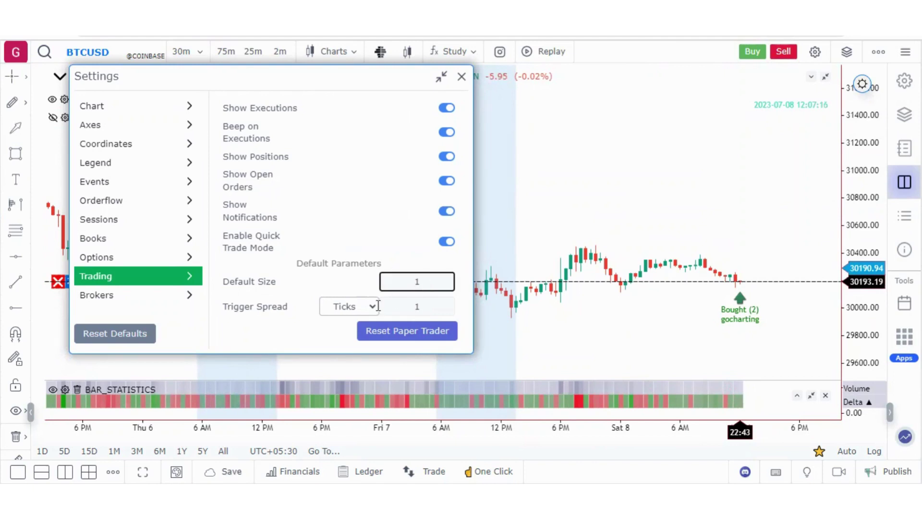
{"action": "left_click", "coordinate": [276, 317]}
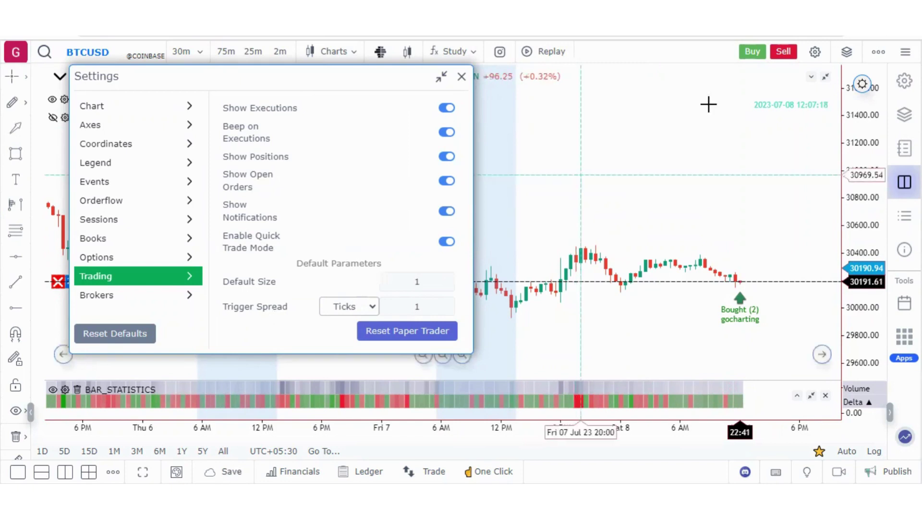
Place the Trading Panel beside the settings, review its Limit, Market and Stop order forms, and close it
{"action": "left_click", "coordinate": [751, 56]}
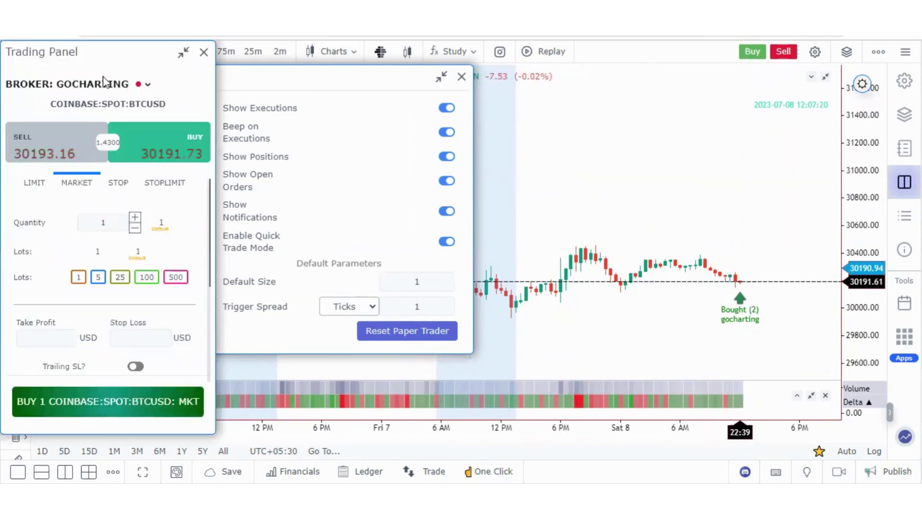
{"action": "left_click_drag", "start_coordinate": [102, 47], "coordinate": [568, 62]}
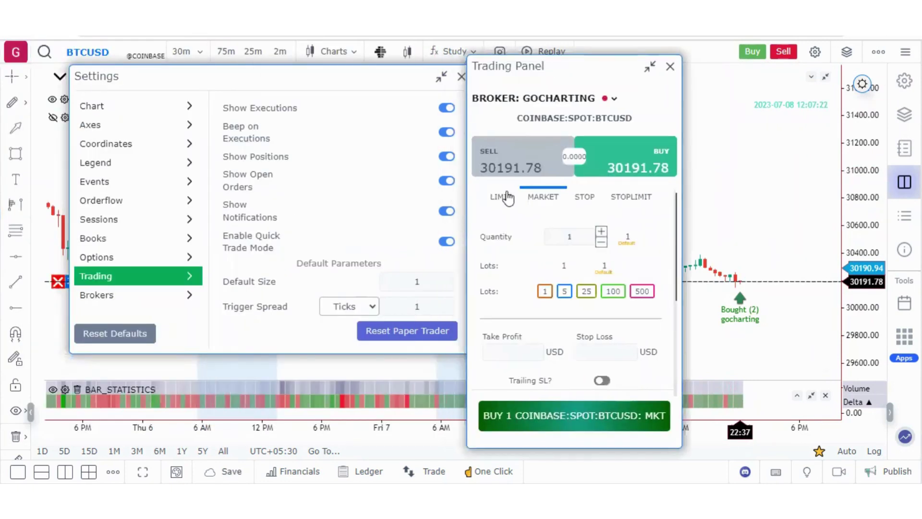
{"action": "left_click", "coordinate": [501, 198]}
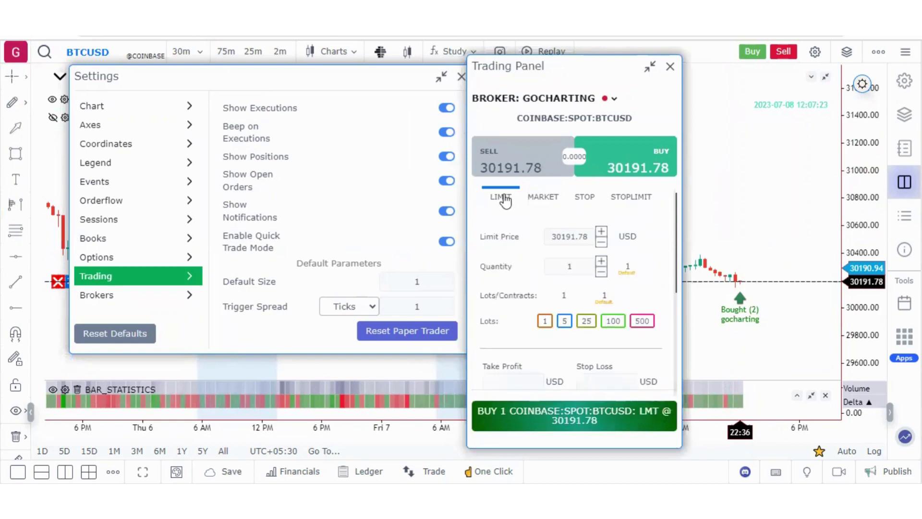
{"action": "left_click", "coordinate": [542, 197]}
{"action": "left_click", "coordinate": [586, 198]}
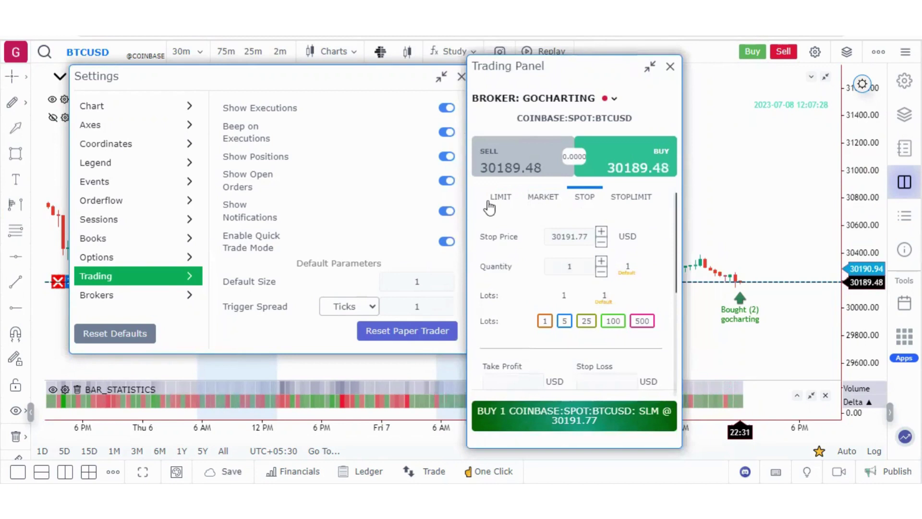
{"action": "double_click", "coordinate": [587, 238]}
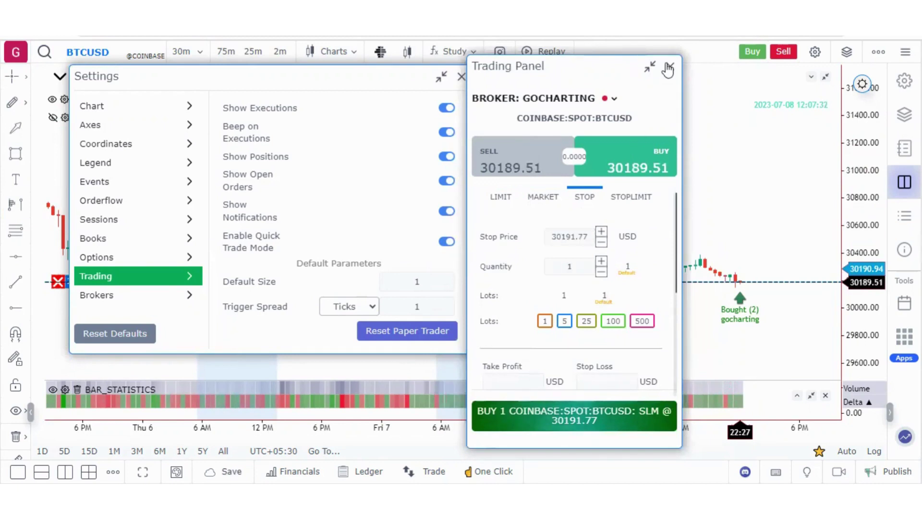
{"action": "left_click", "coordinate": [669, 67]}
Examine the quick buy and sell order choices offered at chart prices below and above the market, without placing an order
{"action": "right_click", "coordinate": [769, 312]}
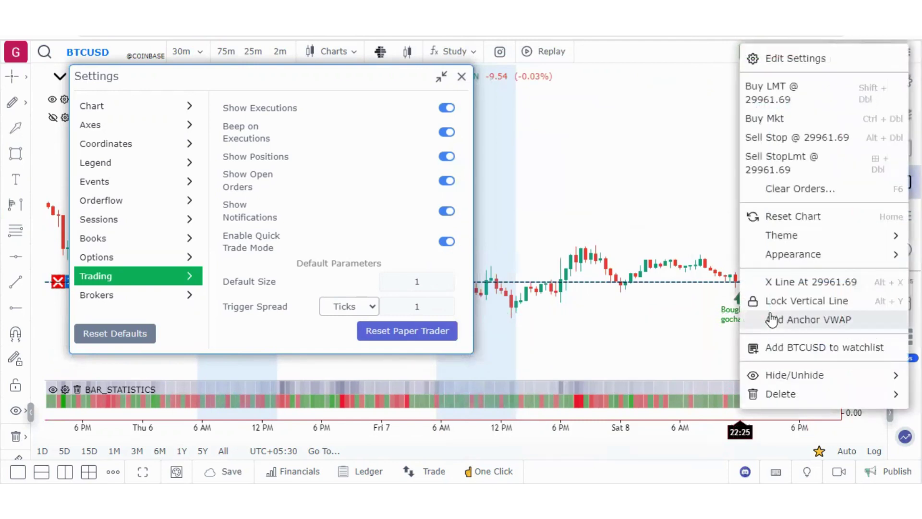
{"action": "right_click", "coordinate": [692, 330]}
{"action": "left_click", "coordinate": [692, 330]}
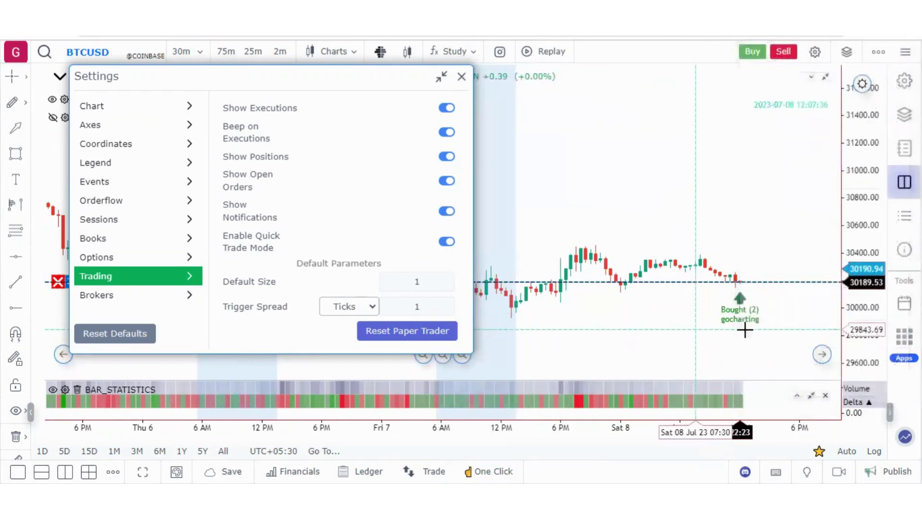
{"action": "right_click", "coordinate": [771, 324]}
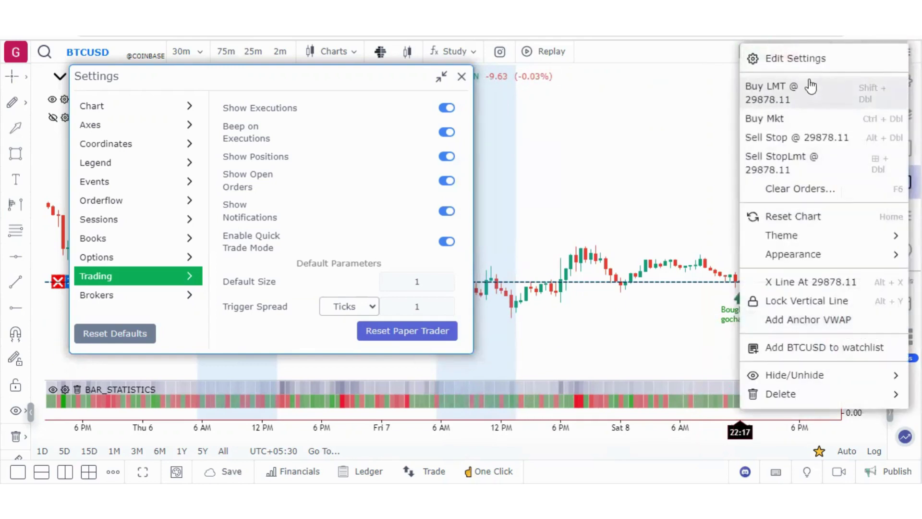
{"action": "left_click", "coordinate": [667, 341]}
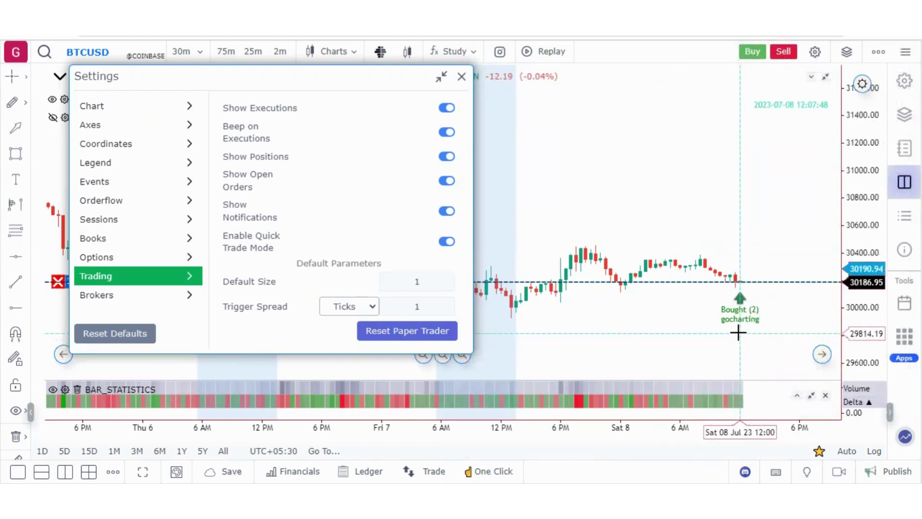
{"action": "right_click", "coordinate": [738, 332]}
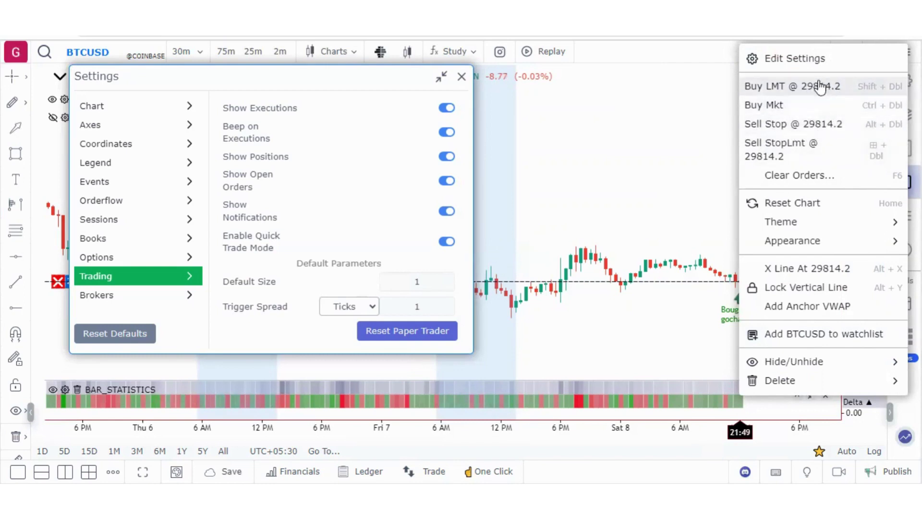
{"action": "left_click", "coordinate": [663, 157]}
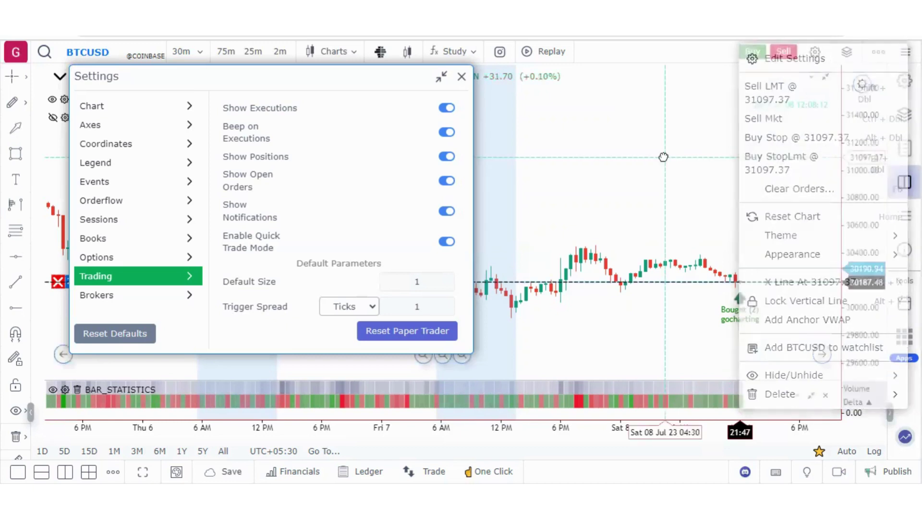
Compare the StopLimit order's limit and stop prices with the Trigger Spread parameter, and close the Trading Panel
{"action": "left_click", "coordinate": [751, 53]}
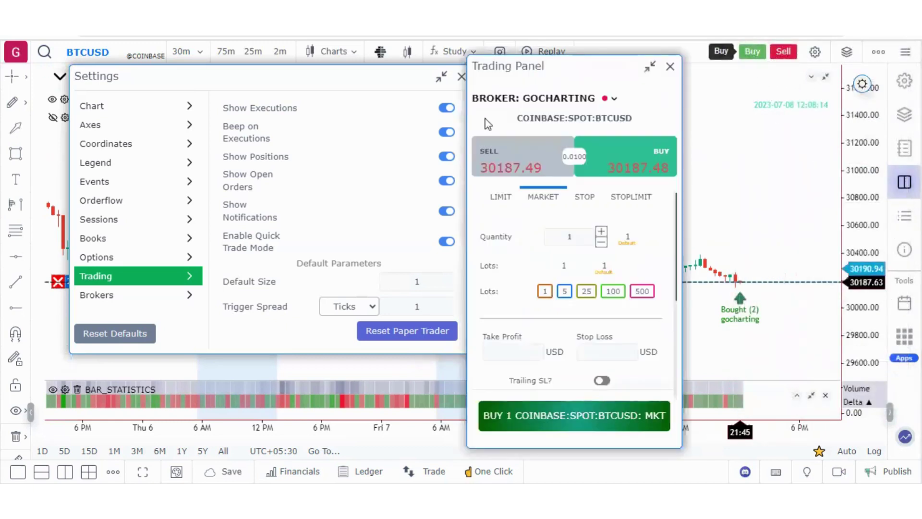
{"action": "left_click", "coordinate": [629, 199]}
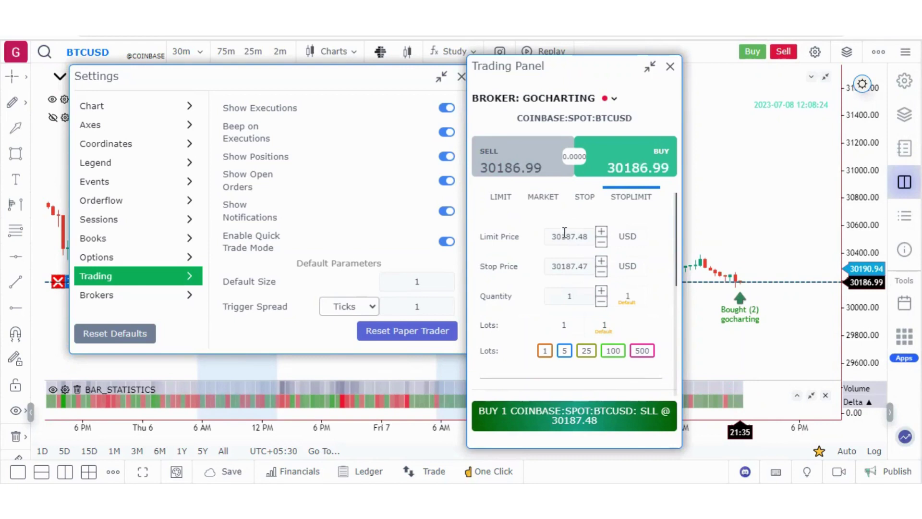
{"action": "left_click", "coordinate": [580, 268]}
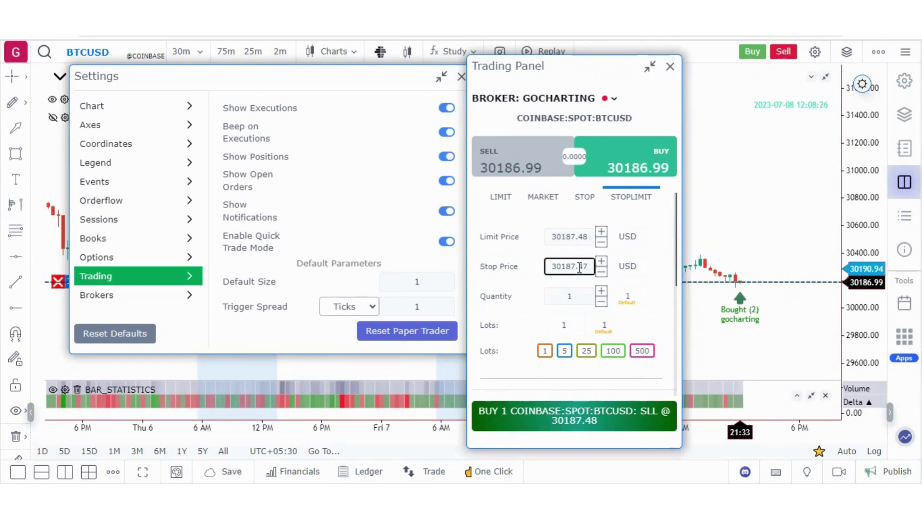
{"action": "left_click", "coordinate": [428, 308]}
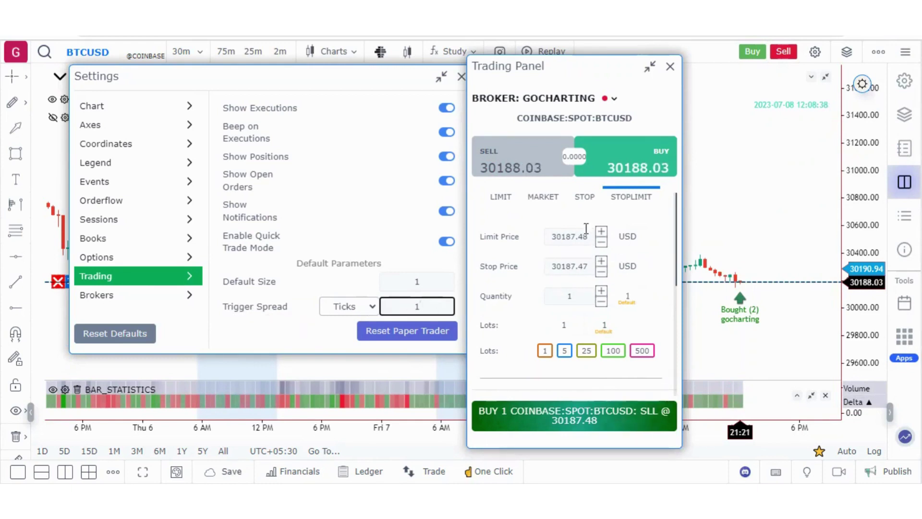
{"action": "left_click", "coordinate": [670, 67]}
Show the Brokers settings and look through the list of available brokers, leaving GOCHARTING chosen
{"action": "left_click", "coordinate": [96, 294]}
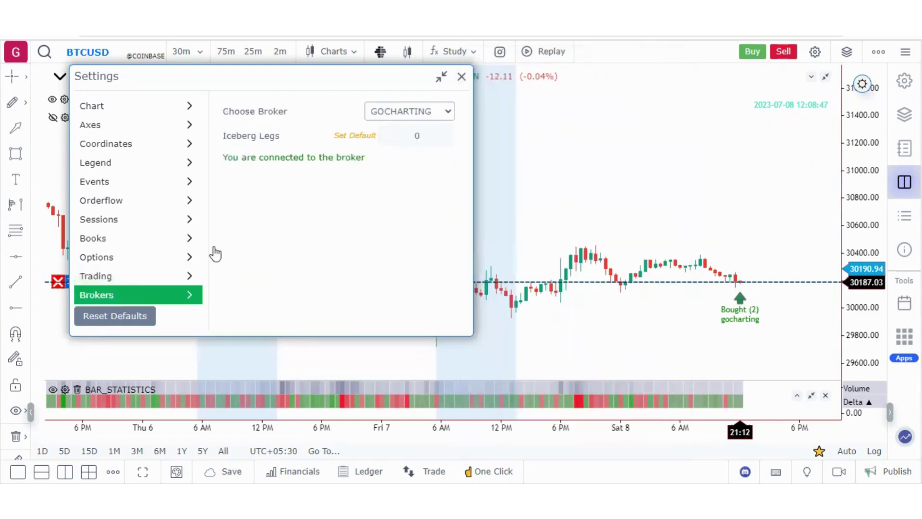
{"action": "left_click", "coordinate": [406, 112]}
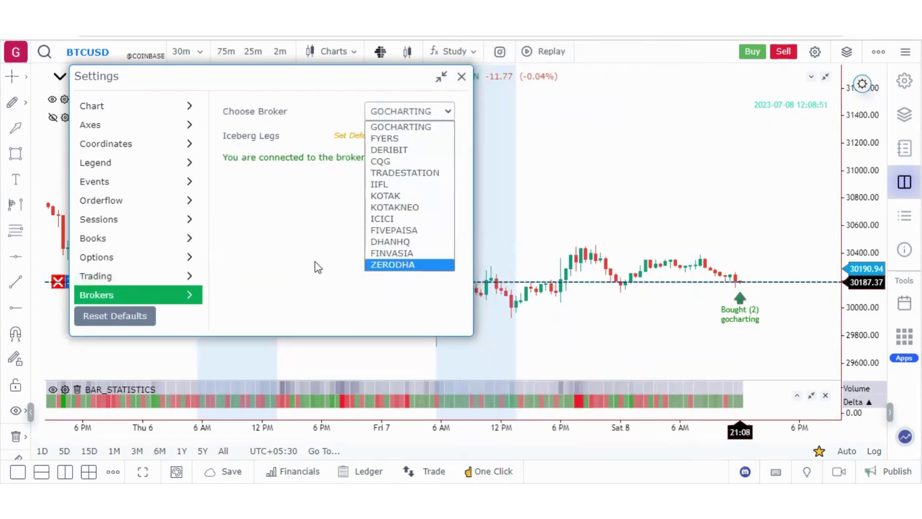
{"action": "left_click", "coordinate": [307, 249]}
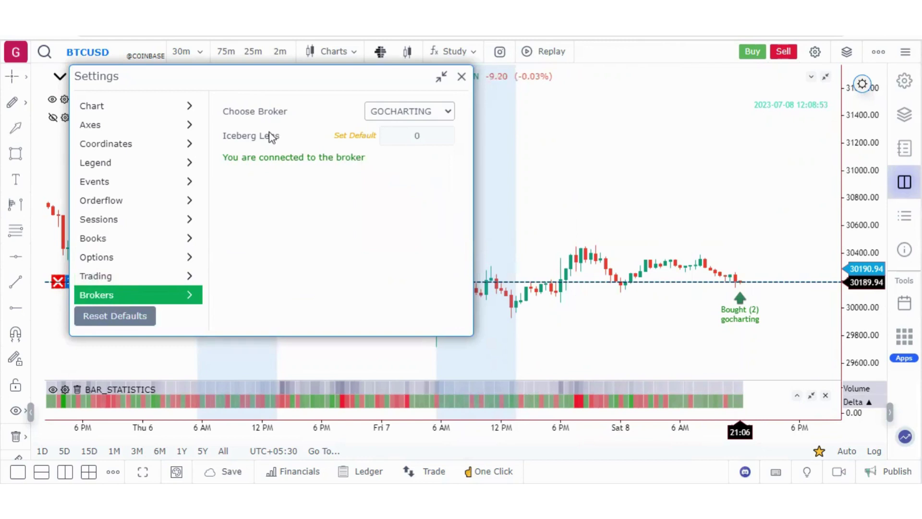